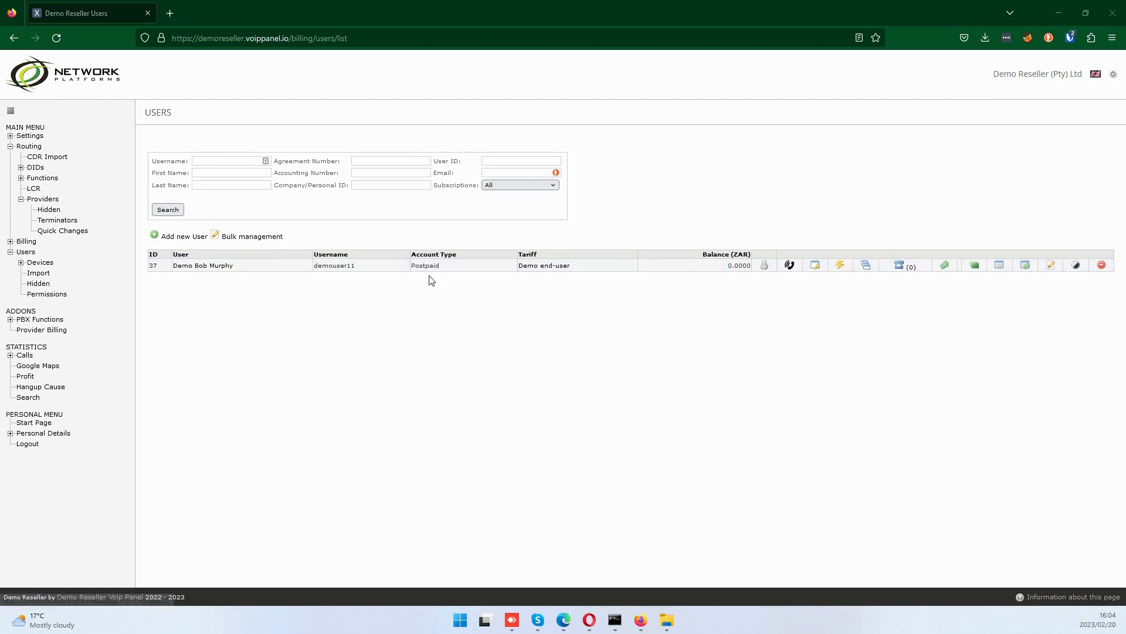
Step: Look at the listed demo user's settings page and return to the users list
{"action": "mouse_move", "coordinate": [190, 271]}
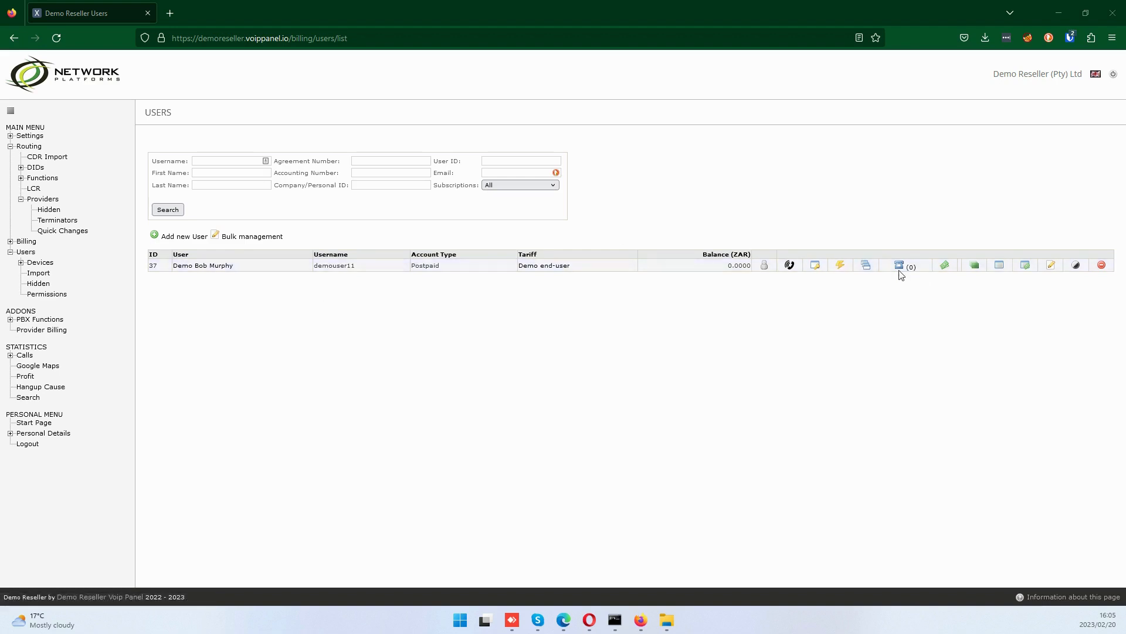
{"action": "left_click", "coordinate": [187, 271]}
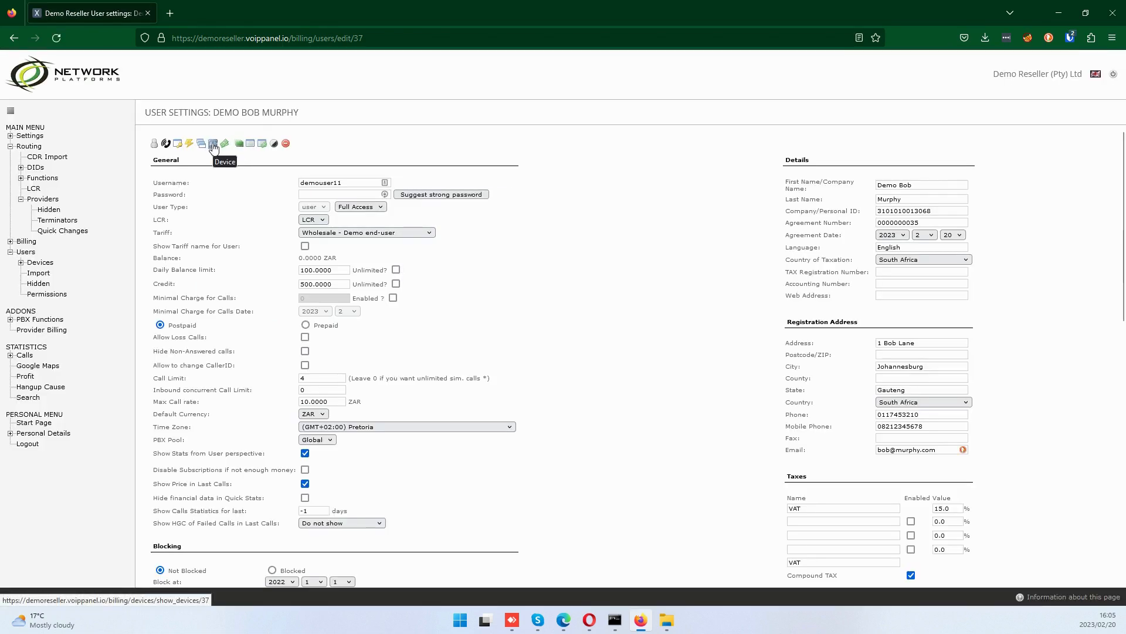
{"action": "left_click", "coordinate": [27, 253]}
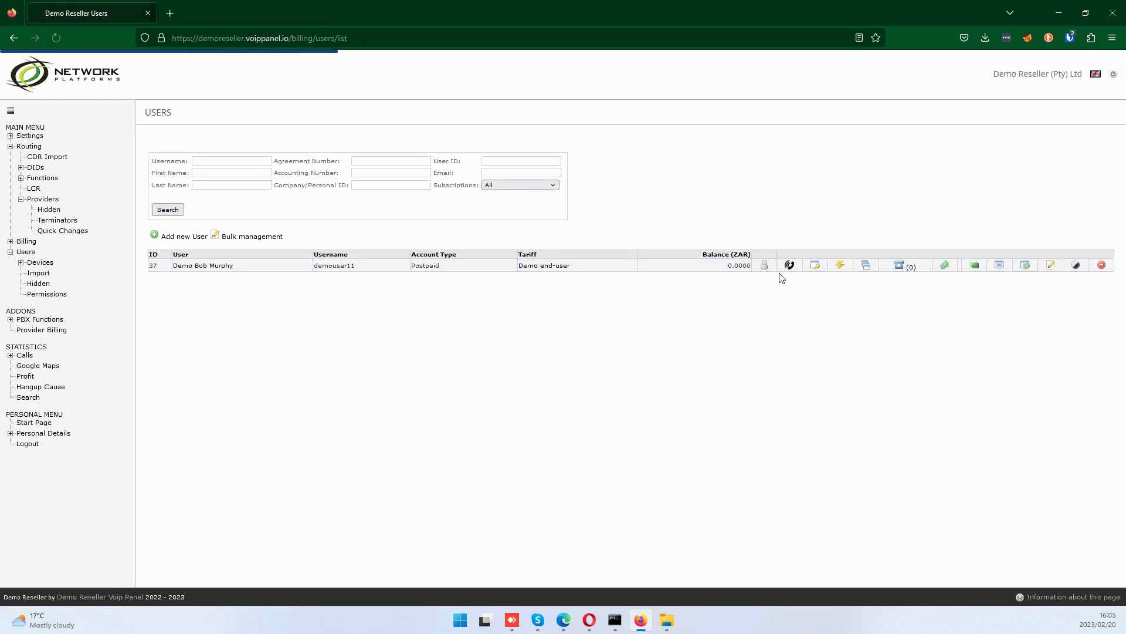
Step: Create a new SIP device described as Phone 1 in the primary device group for the listed demo user
{"action": "left_click", "coordinate": [905, 272]}
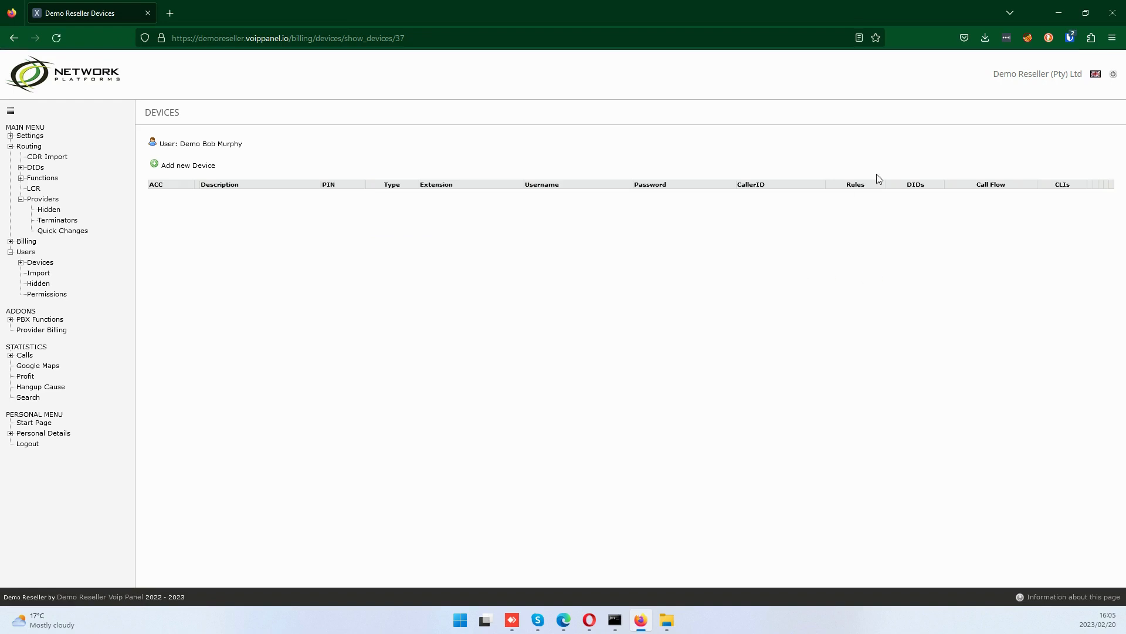
{"action": "triple_click", "coordinate": [186, 147]}
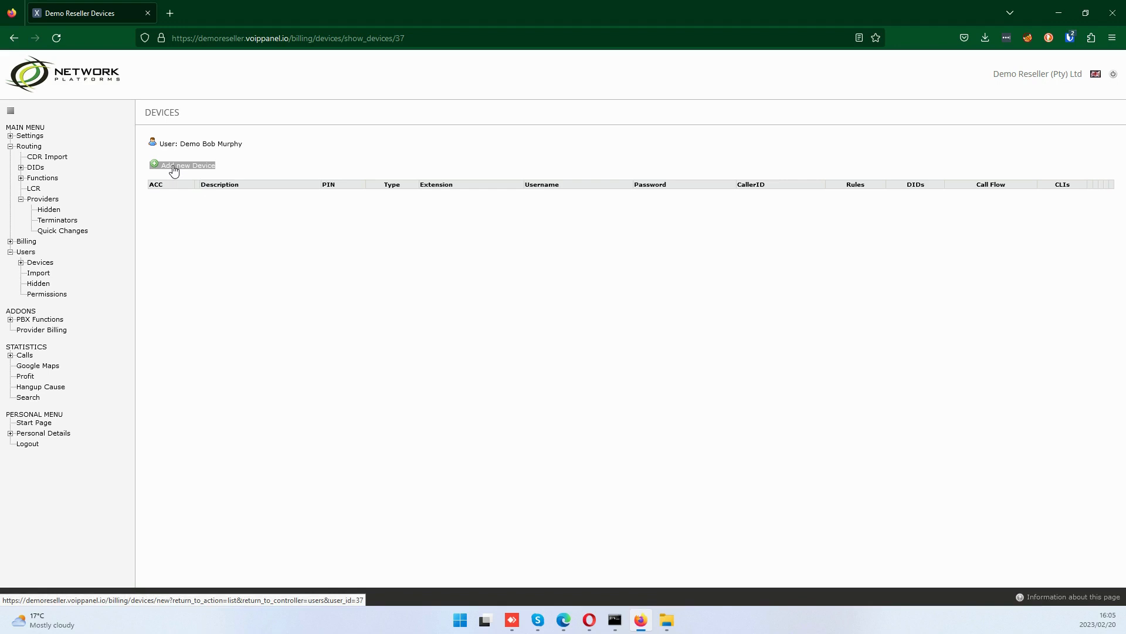
{"action": "left_click", "coordinate": [173, 169]}
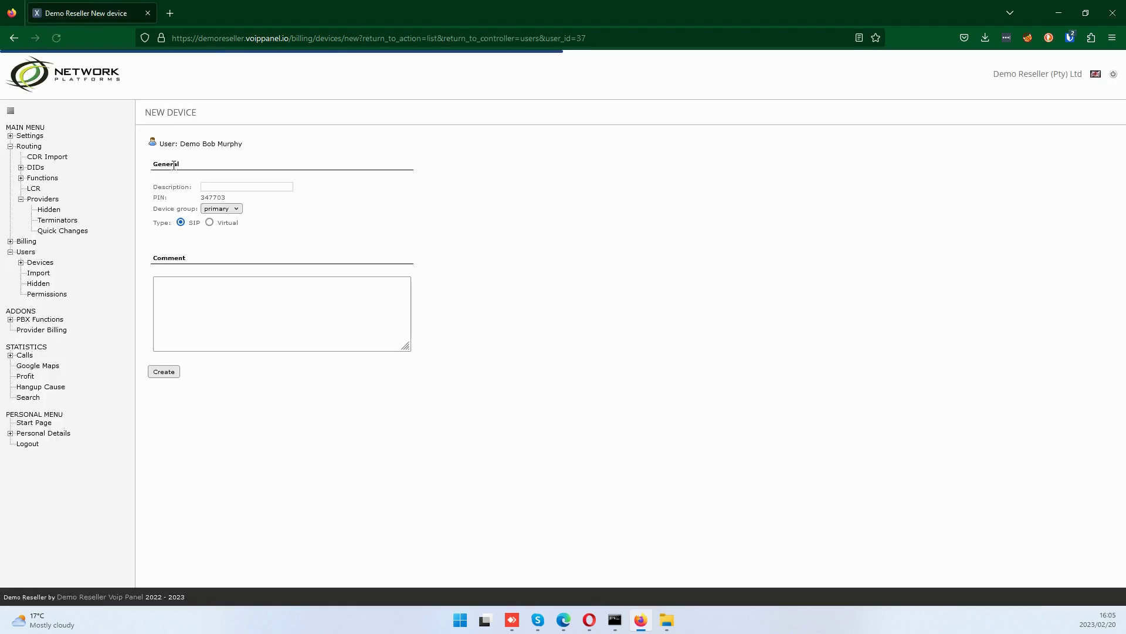
{"action": "left_click", "coordinate": [204, 185]}
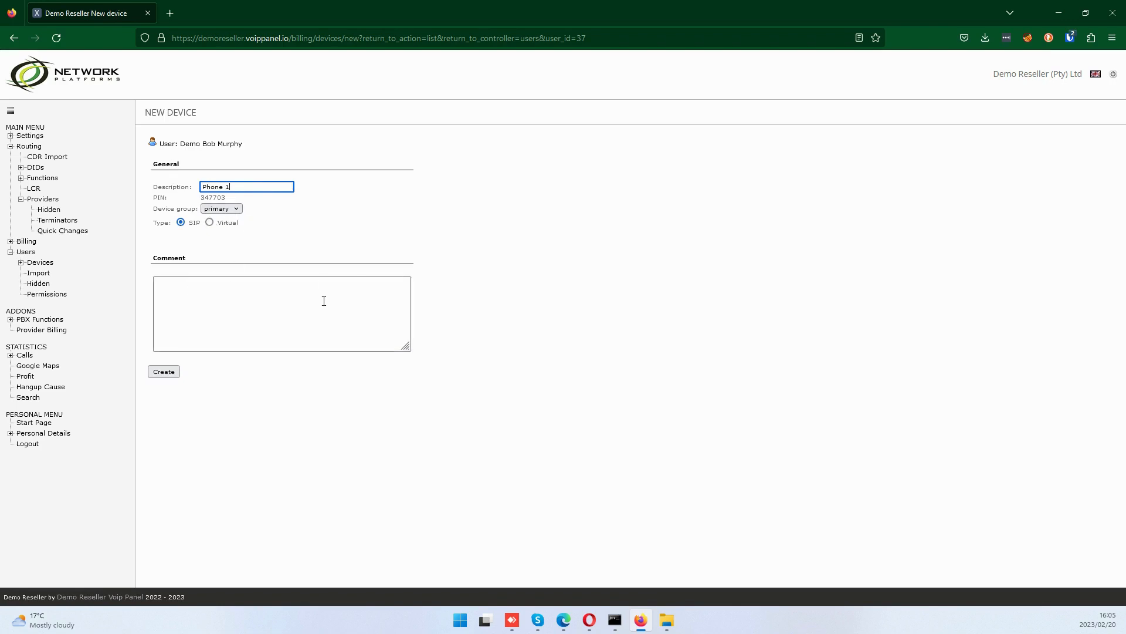
{"action": "left_click", "coordinate": [221, 210]}
{"action": "left_click", "coordinate": [369, 213]}
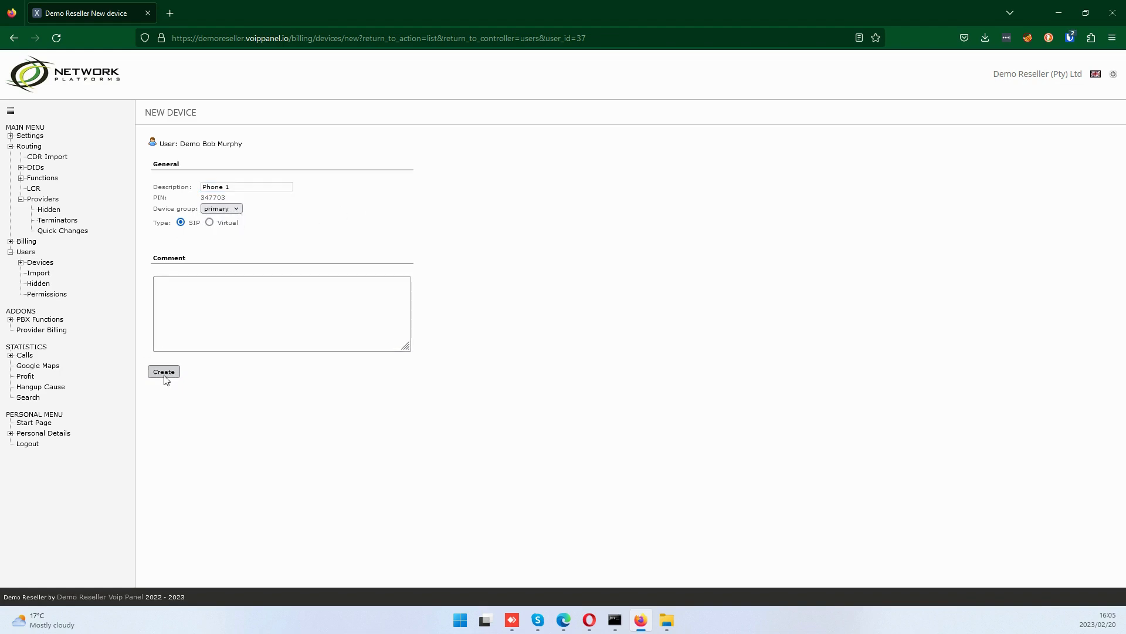
{"action": "left_click", "coordinate": [165, 372]}
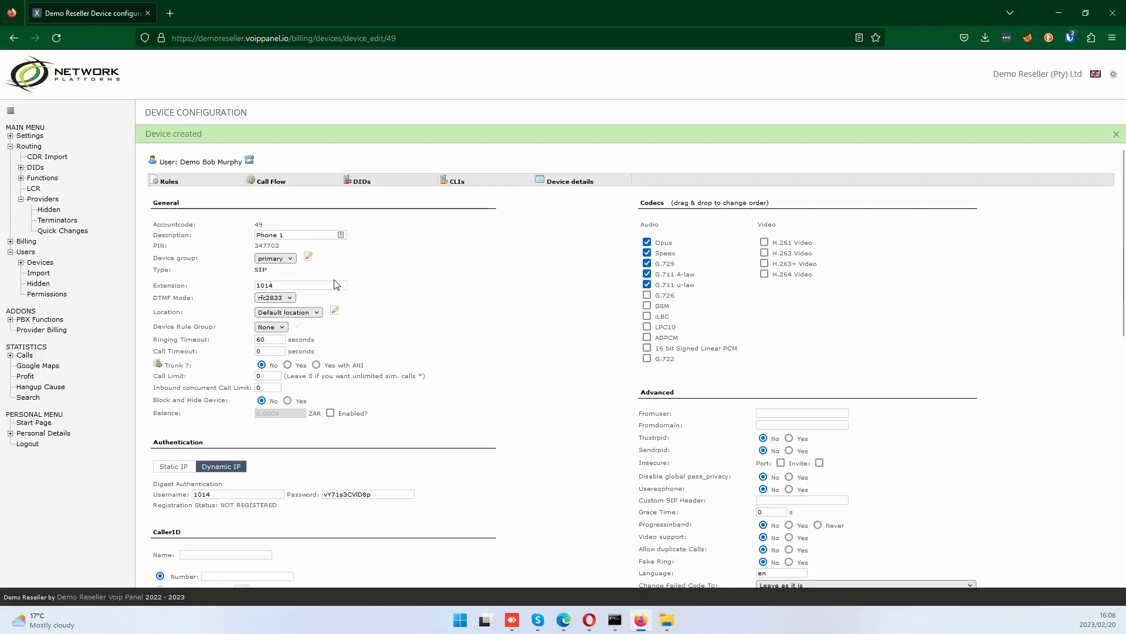
Step: Examine the new device's general settings, codecs, extension and authentication username, and reveal the default device option under Settings
{"action": "scroll", "coordinate": [505, 311], "scroll_direction": "down", "scroll_amount": 1}
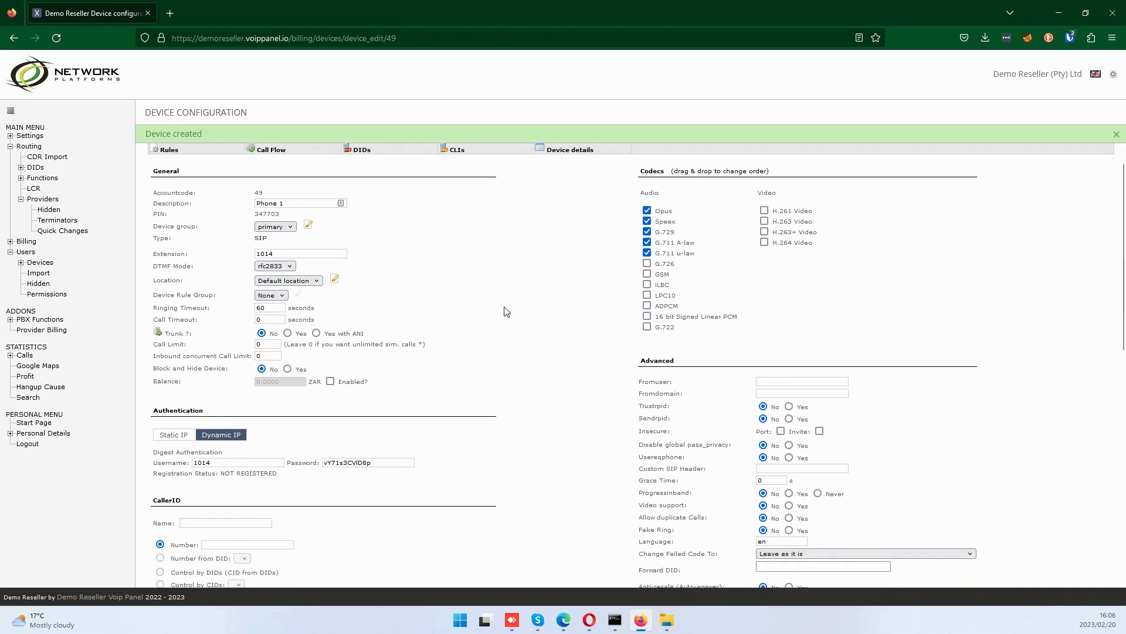
{"action": "left_click", "coordinate": [9, 136]}
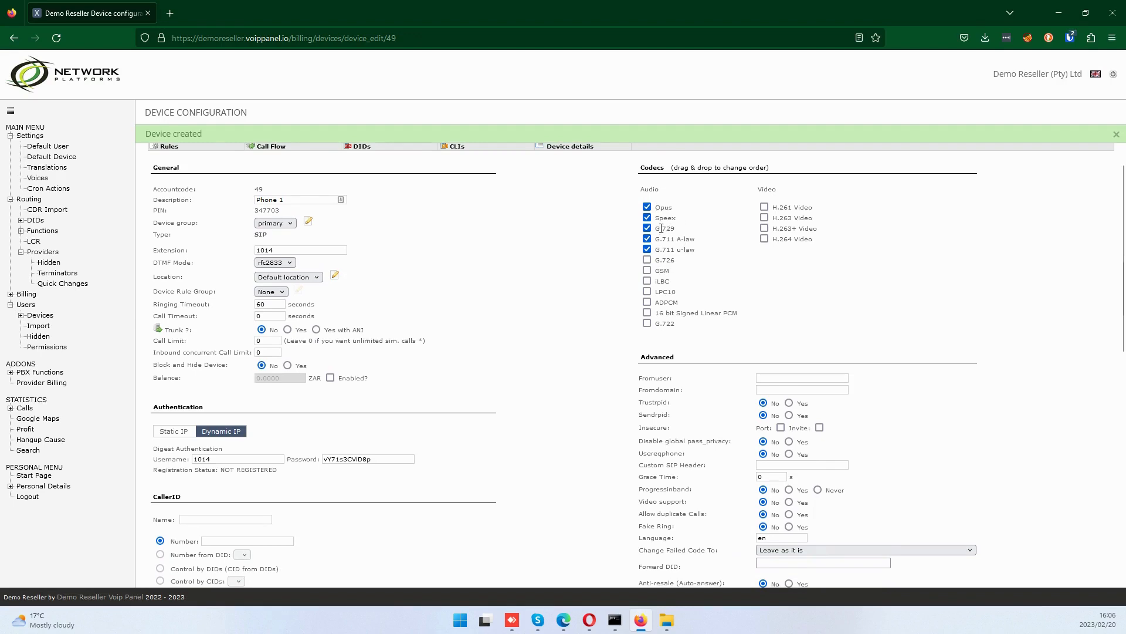
{"action": "scroll", "coordinate": [549, 303], "scroll_direction": "up", "scroll_amount": 1}
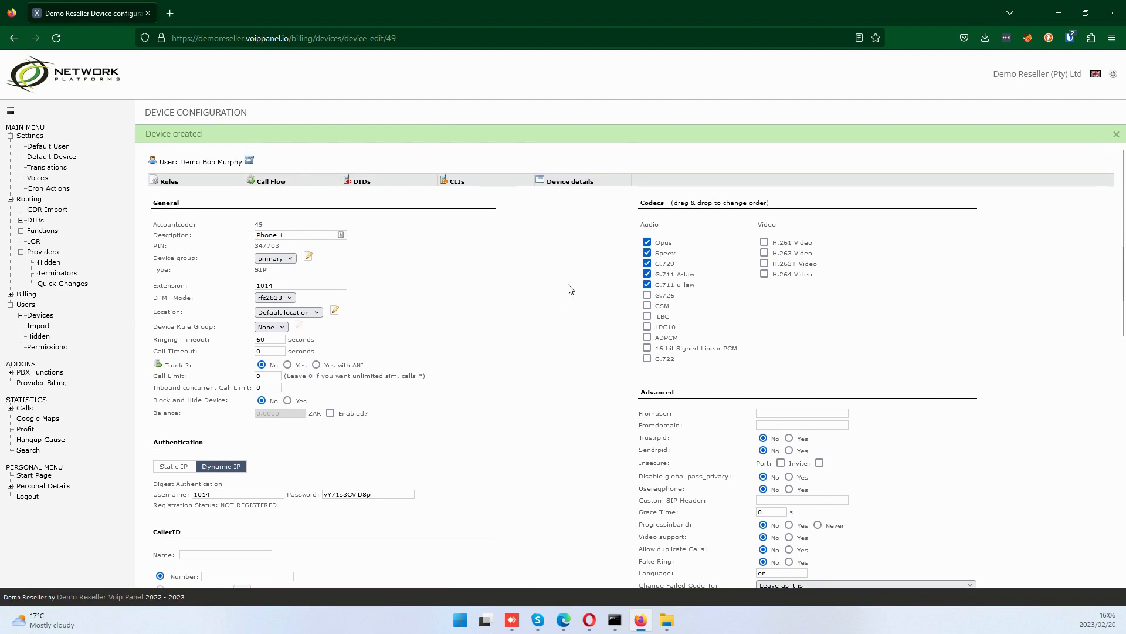
{"action": "scroll", "coordinate": [567, 288], "scroll_direction": "down", "scroll_amount": 2}
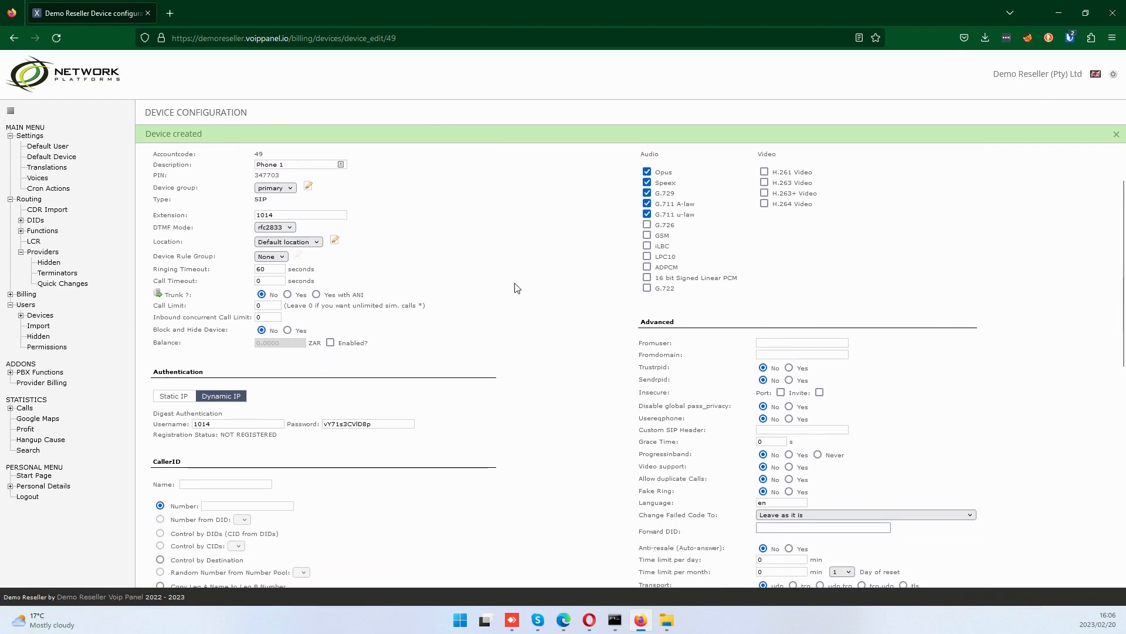
{"action": "scroll", "coordinate": [519, 293], "scroll_direction": "up", "scroll_amount": 1}
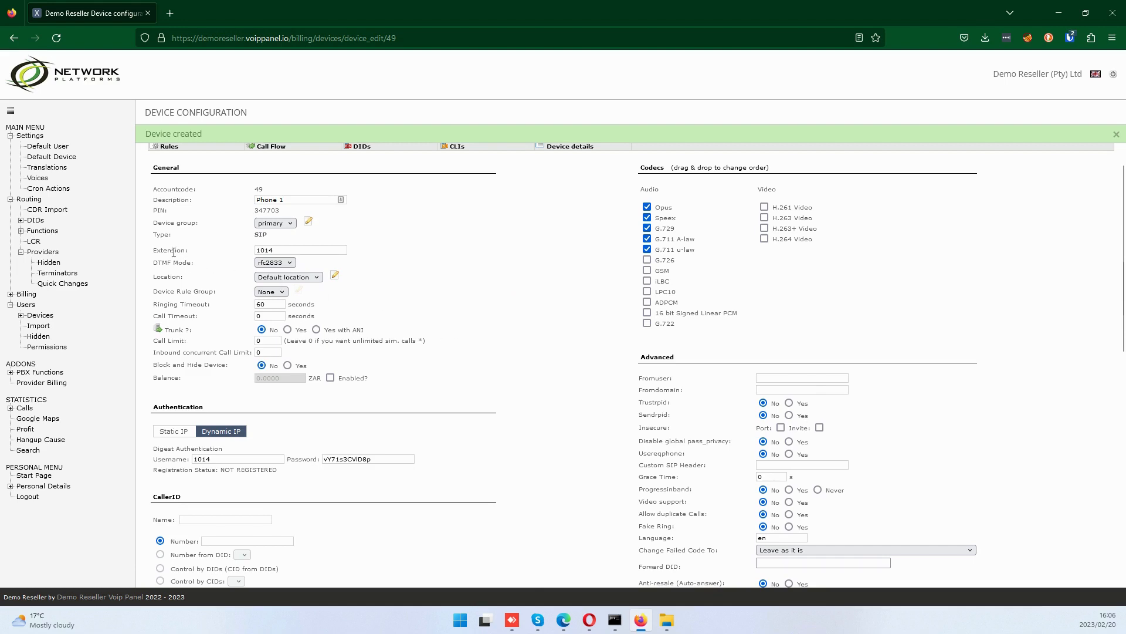
{"action": "double_click", "coordinate": [278, 251]}
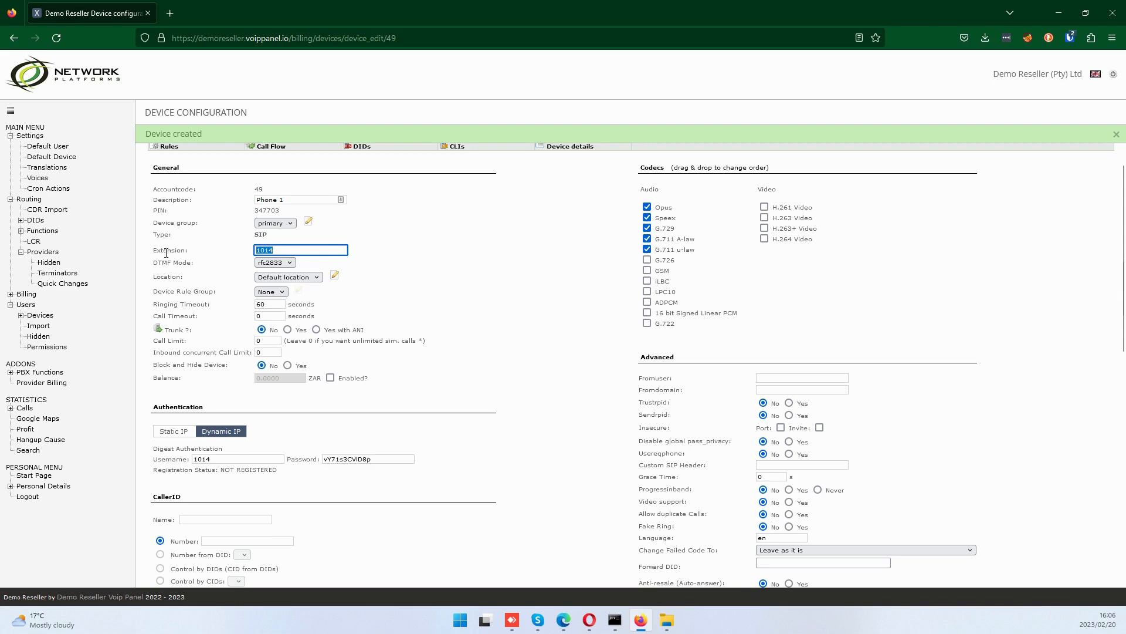
{"action": "left_click_drag", "start_coordinate": [155, 250], "coordinate": [177, 251]}
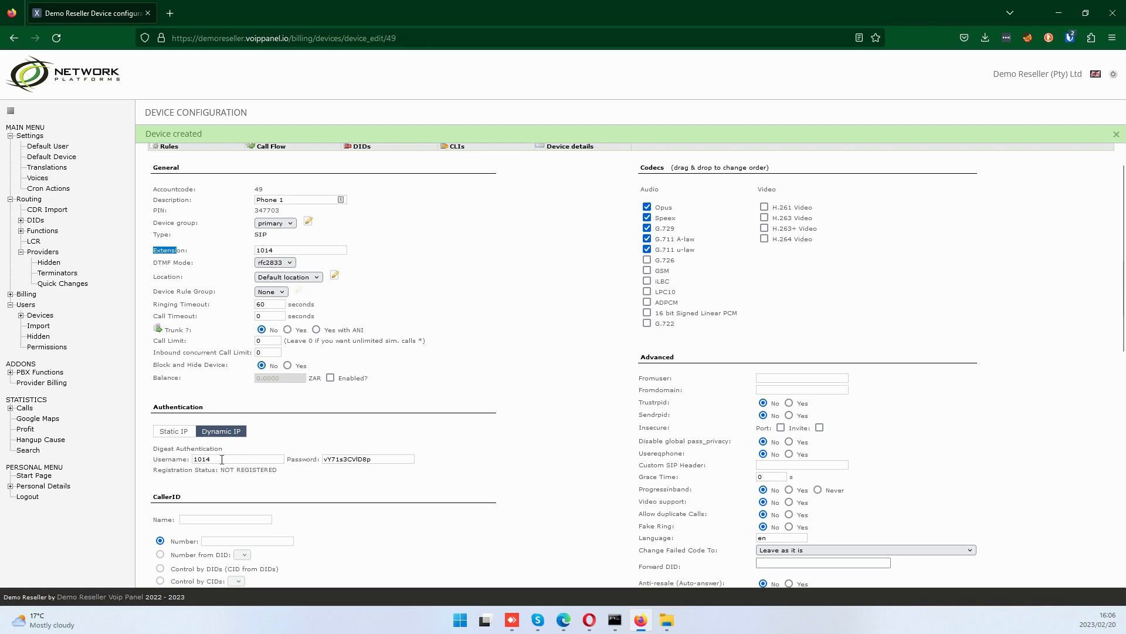
{"action": "left_click_drag", "start_coordinate": [222, 459], "coordinate": [193, 461]}
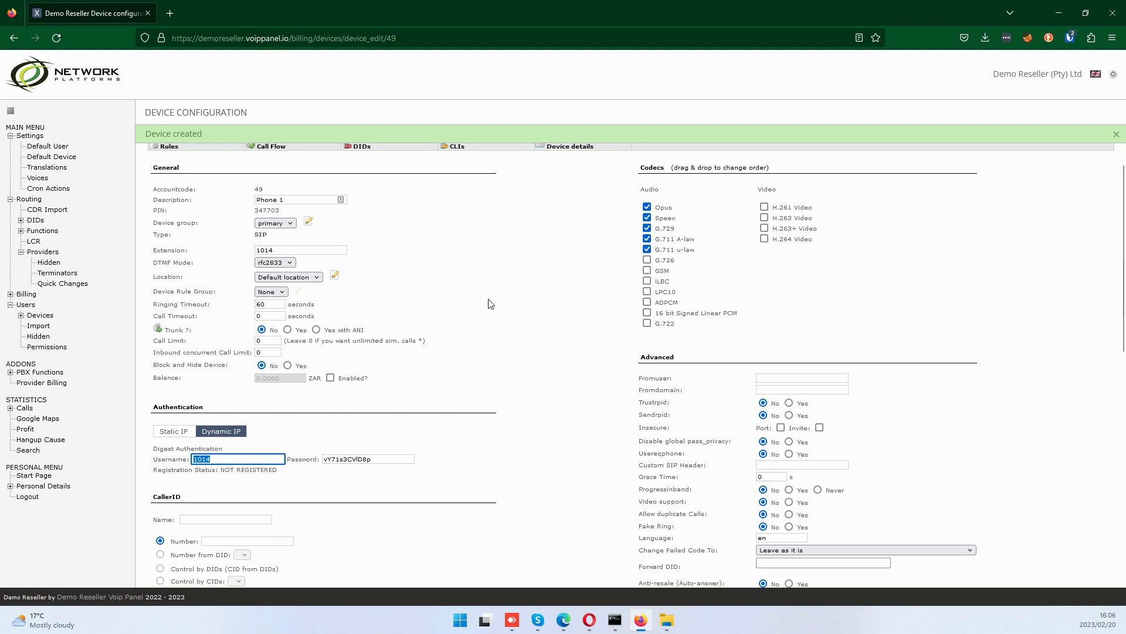
Step: Examine the device's authentication, caller ID, network and voicemail sections, including the caller ID number field
{"action": "scroll", "coordinate": [488, 299], "scroll_direction": "down", "scroll_amount": 1}
{"action": "scroll", "coordinate": [483, 312], "scroll_direction": "up", "scroll_amount": 1}
{"action": "scroll", "coordinate": [485, 317], "scroll_direction": "down", "scroll_amount": 2}
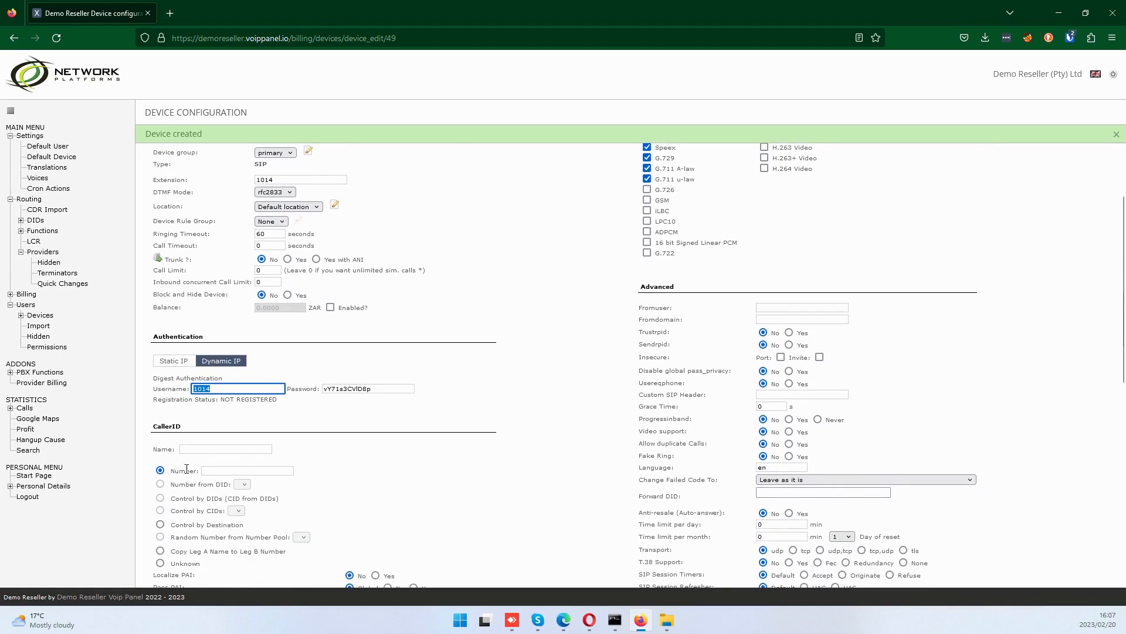
{"action": "scroll", "coordinate": [488, 398], "scroll_direction": "up", "scroll_amount": 3}
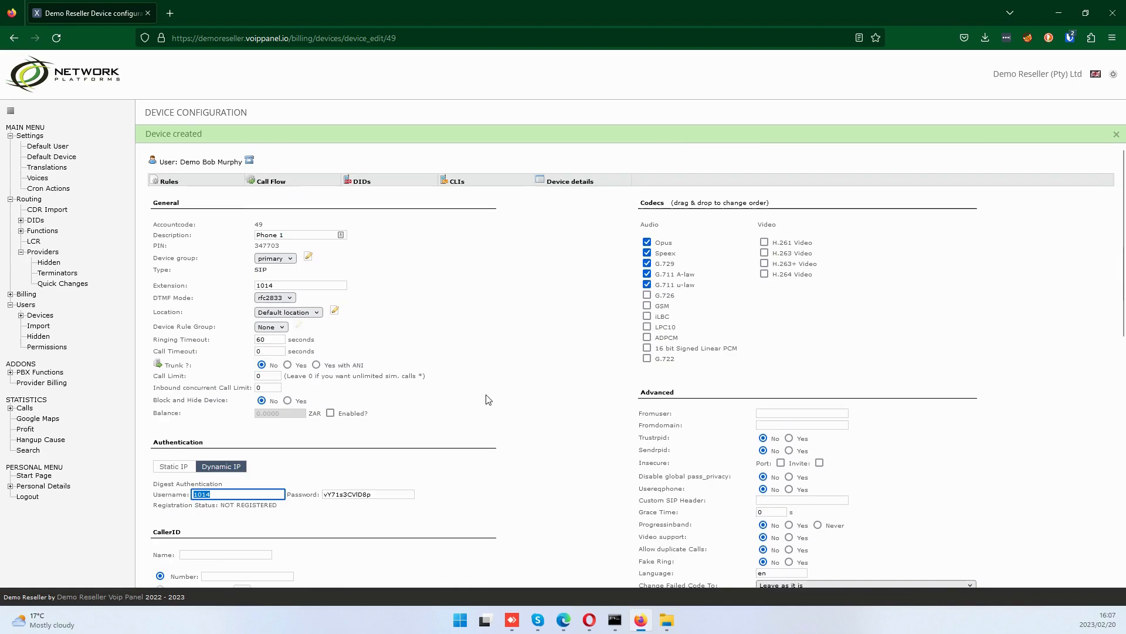
{"action": "scroll", "coordinate": [489, 399], "scroll_direction": "down", "scroll_amount": 6}
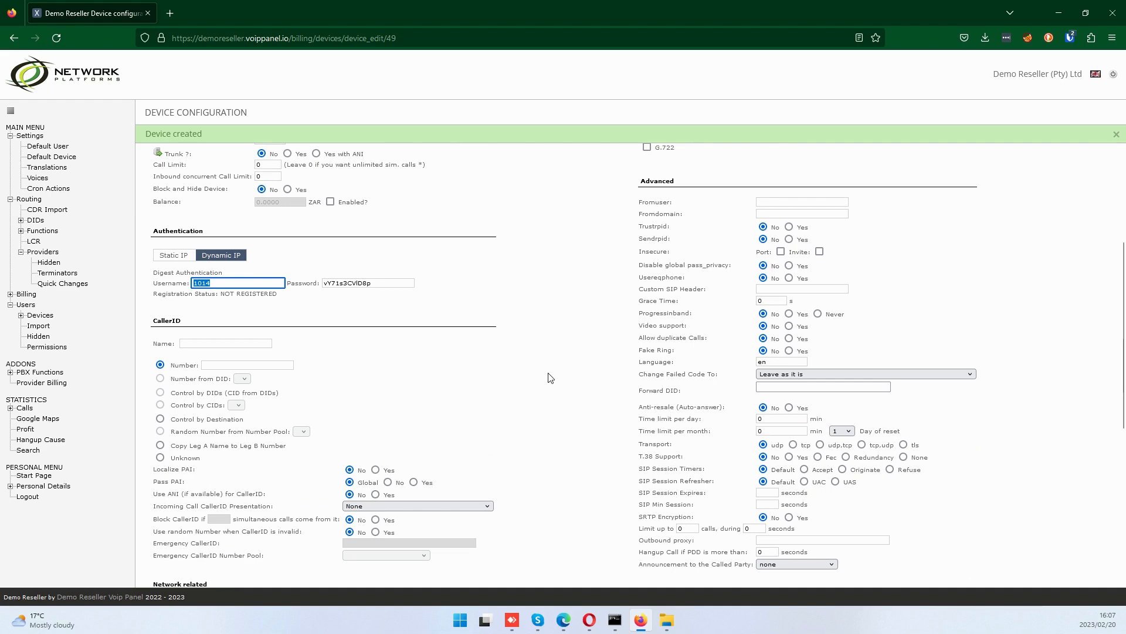
{"action": "scroll", "coordinate": [554, 378], "scroll_direction": "down", "scroll_amount": 2}
{"action": "scroll", "coordinate": [554, 378], "scroll_direction": "down", "scroll_amount": 1}
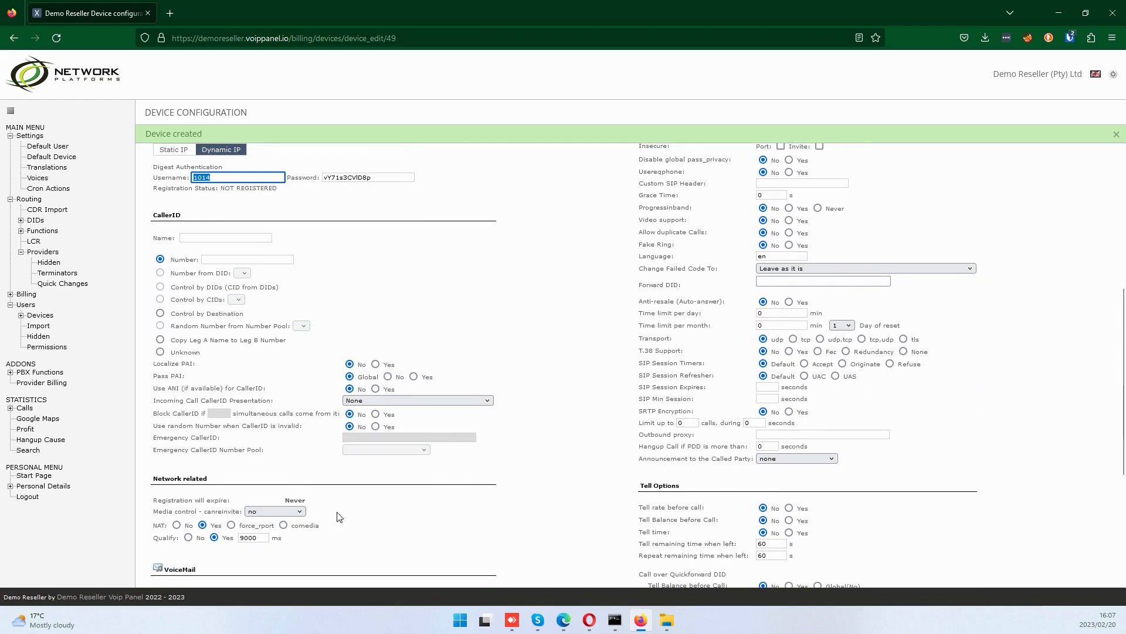
{"action": "scroll", "coordinate": [544, 476], "scroll_direction": "up", "scroll_amount": 3}
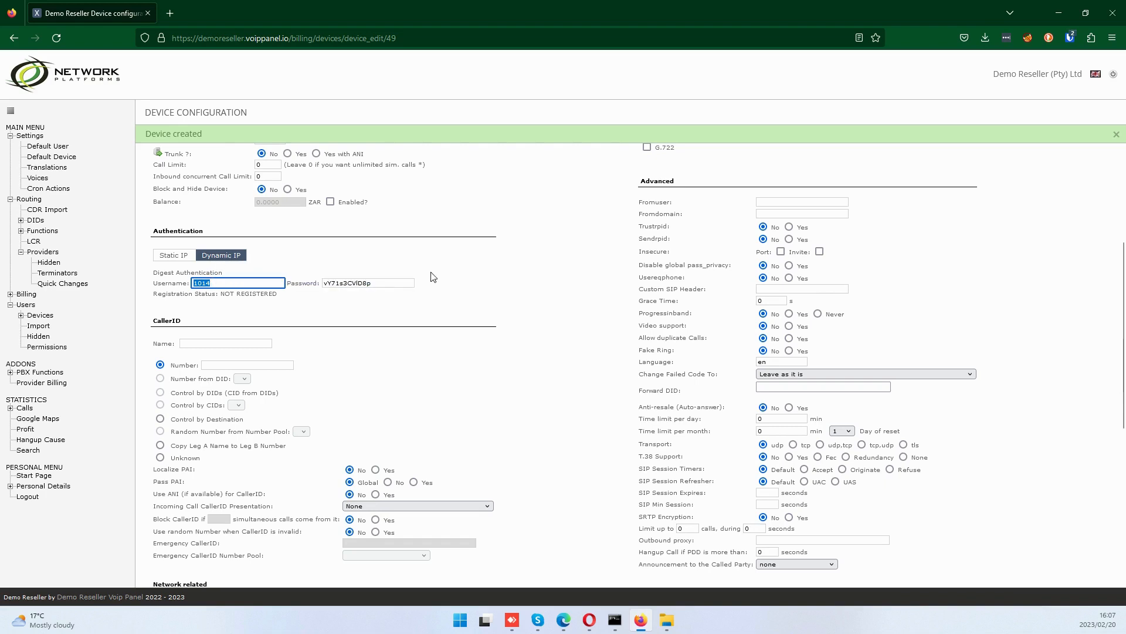
{"action": "scroll", "coordinate": [543, 416], "scroll_direction": "down", "scroll_amount": 3}
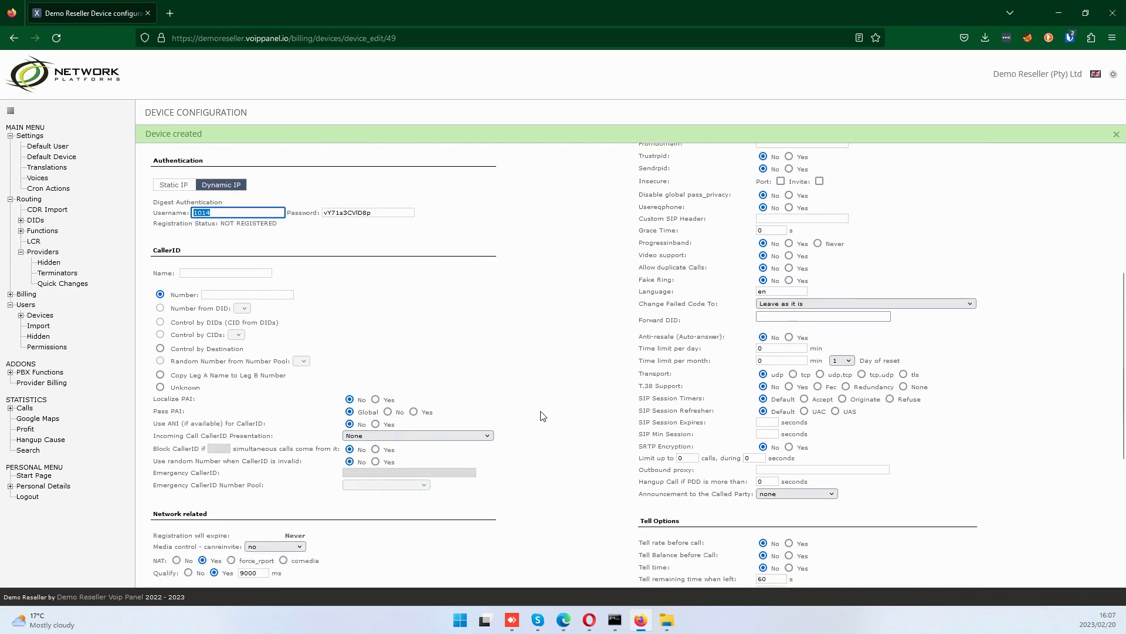
{"action": "scroll", "coordinate": [542, 416], "scroll_direction": "down", "scroll_amount": 2}
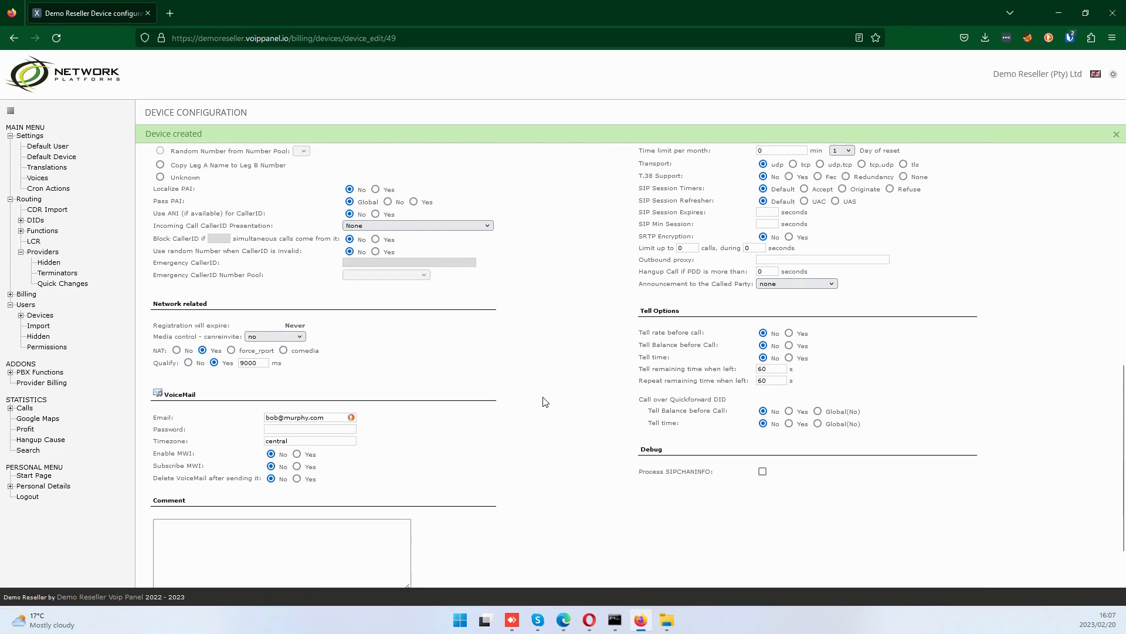
{"action": "scroll", "coordinate": [542, 404], "scroll_direction": "up", "scroll_amount": 3}
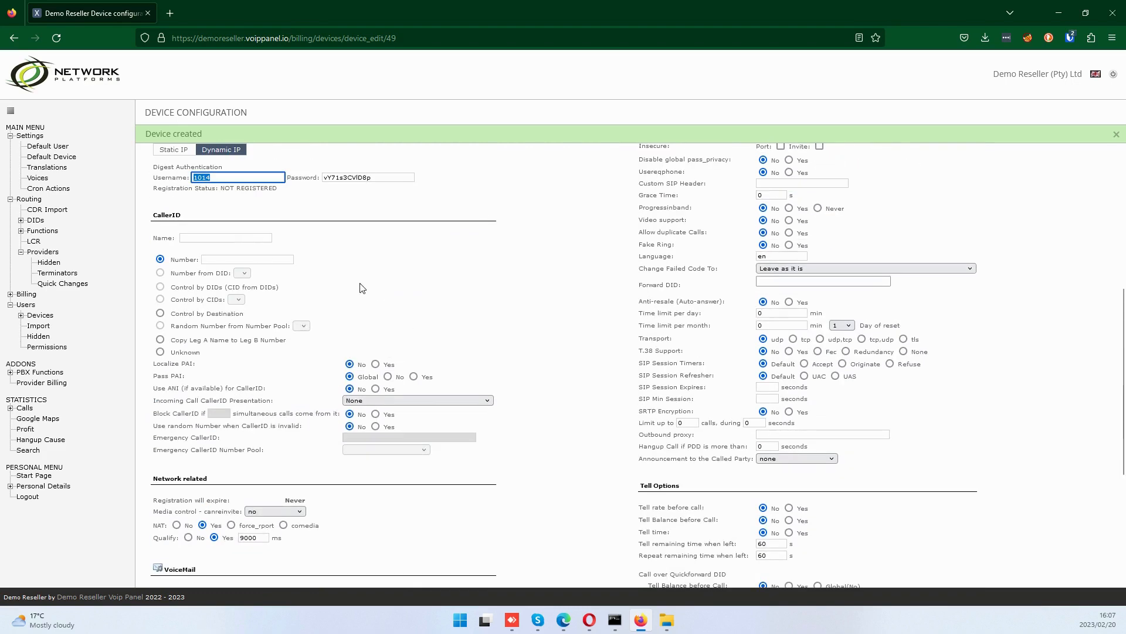
{"action": "left_click", "coordinate": [208, 260]}
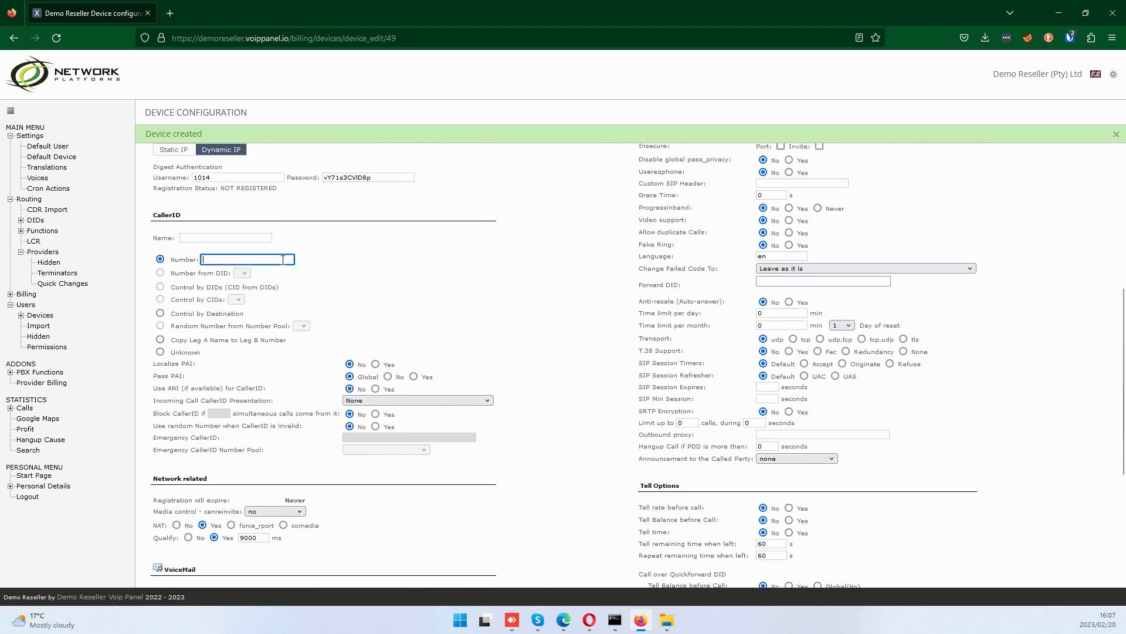
Step: Review the rest of the Phone 1 device configuration and save it
{"action": "scroll", "coordinate": [573, 383], "scroll_direction": "down", "scroll_amount": 2}
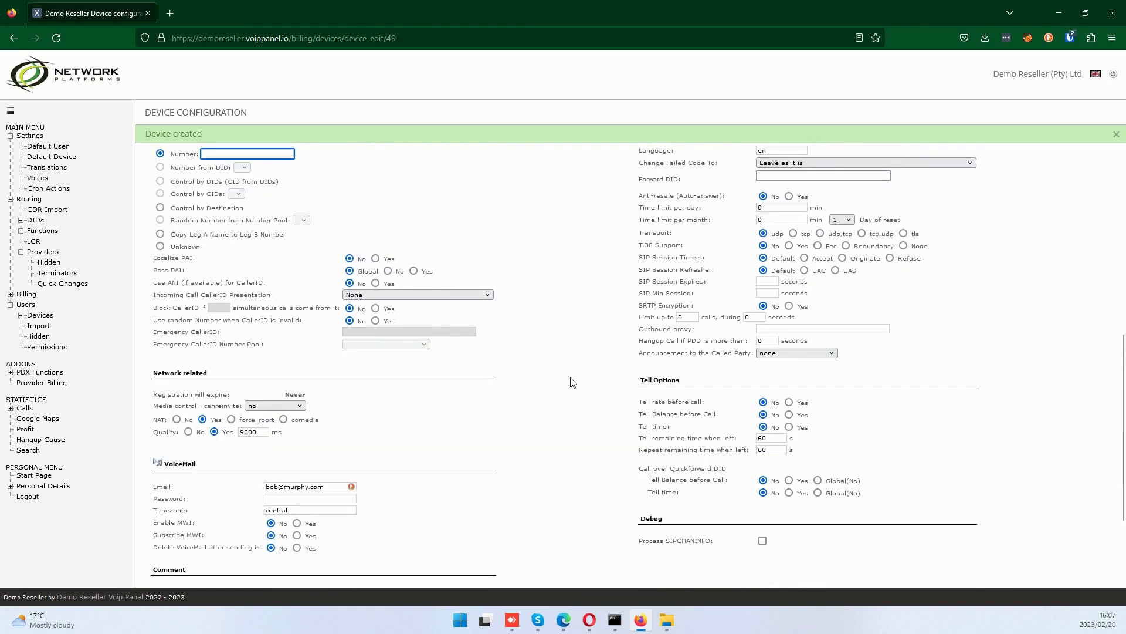
{"action": "scroll", "coordinate": [573, 383], "scroll_direction": "down", "scroll_amount": 2}
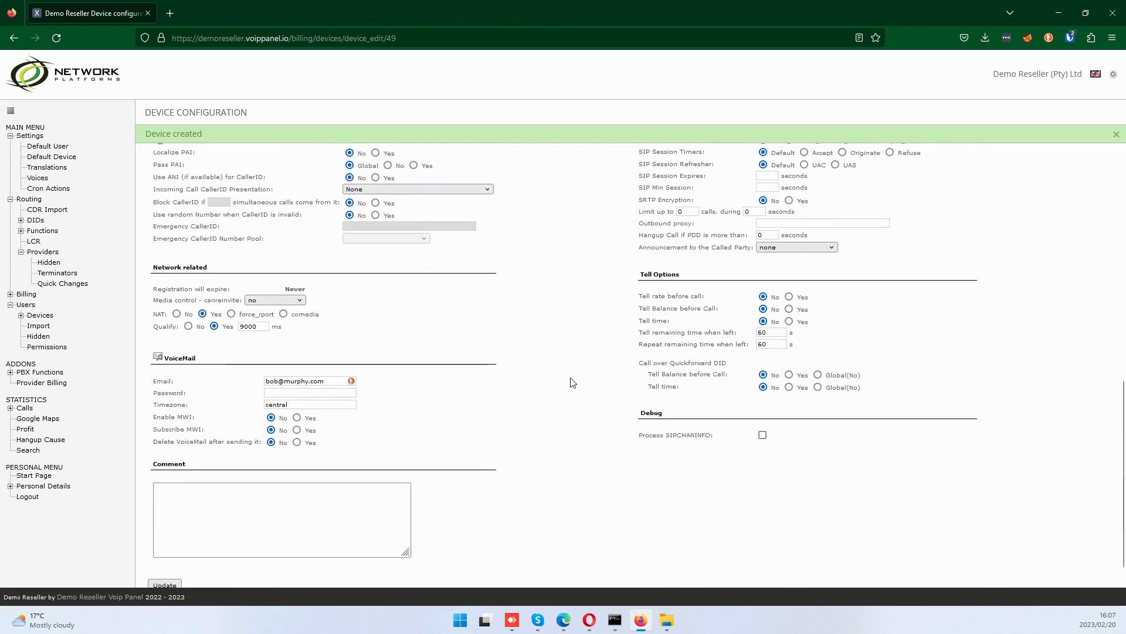
{"action": "scroll", "coordinate": [573, 383], "scroll_direction": "down", "scroll_amount": 1}
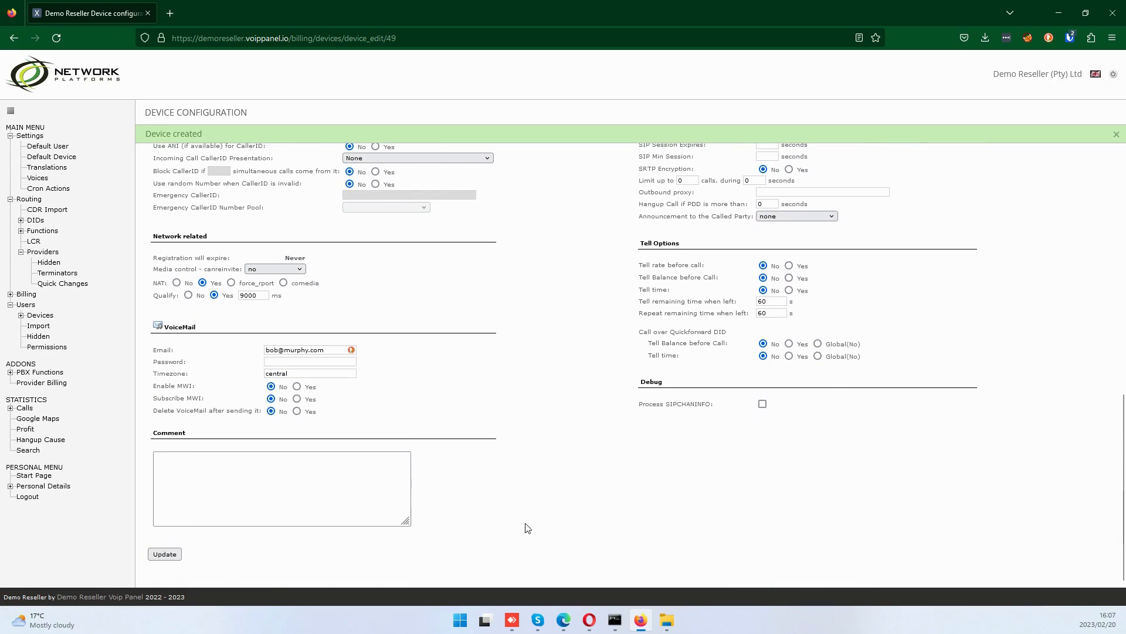
{"action": "scroll", "coordinate": [530, 531], "scroll_direction": "up", "scroll_amount": 3}
{"action": "scroll", "coordinate": [532, 535], "scroll_direction": "up", "scroll_amount": 7}
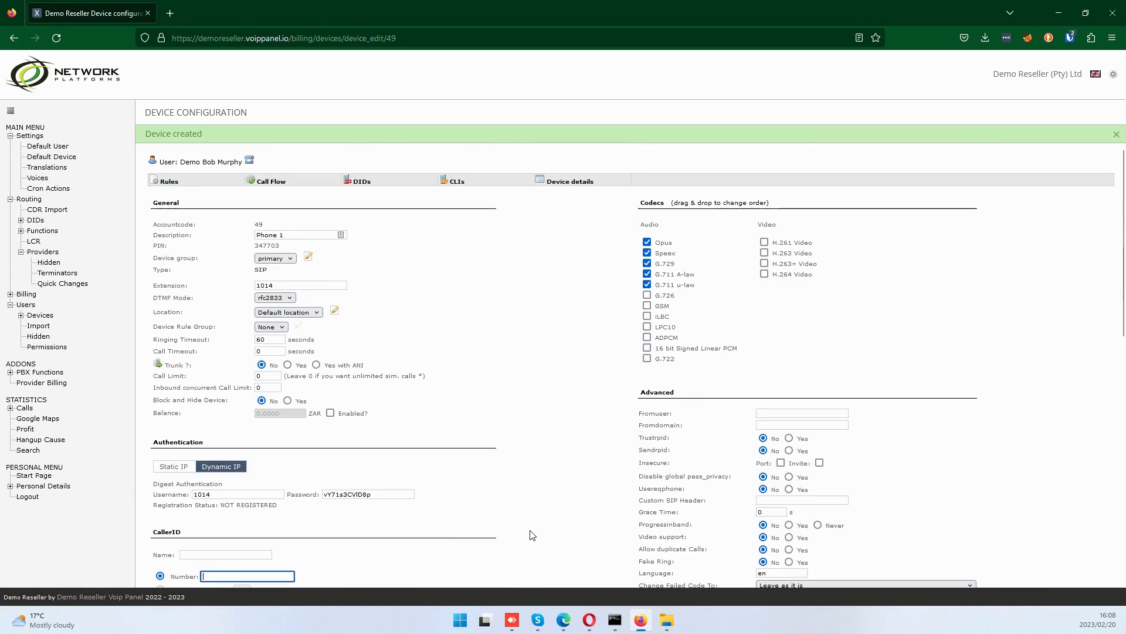
{"action": "scroll", "coordinate": [532, 535], "scroll_direction": "down", "scroll_amount": 10}
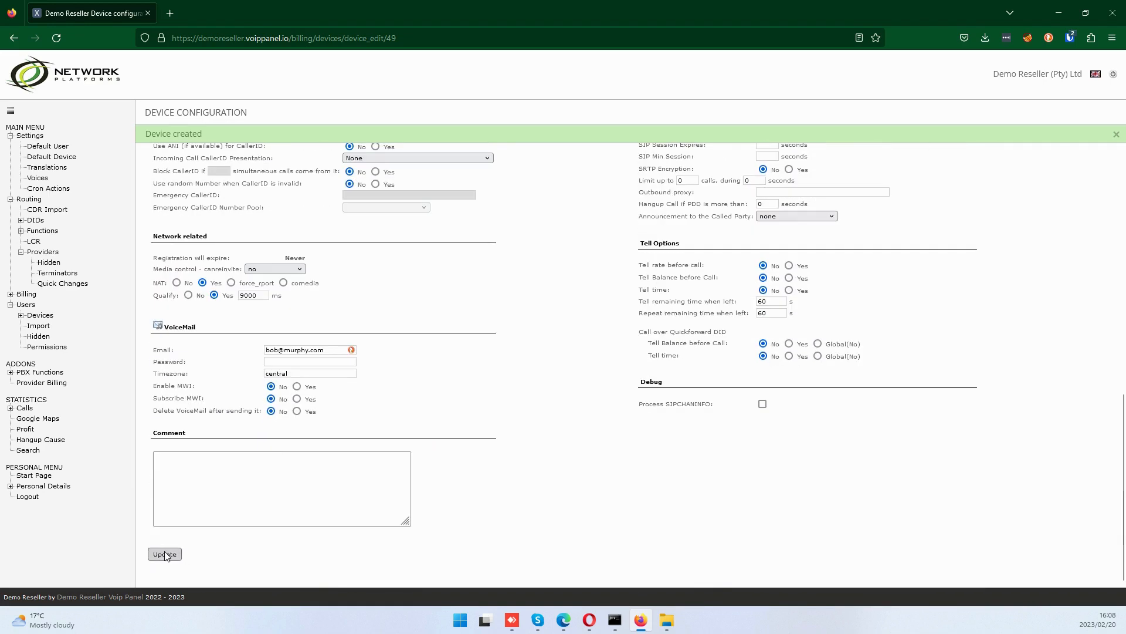
{"action": "left_click", "coordinate": [165, 555]}
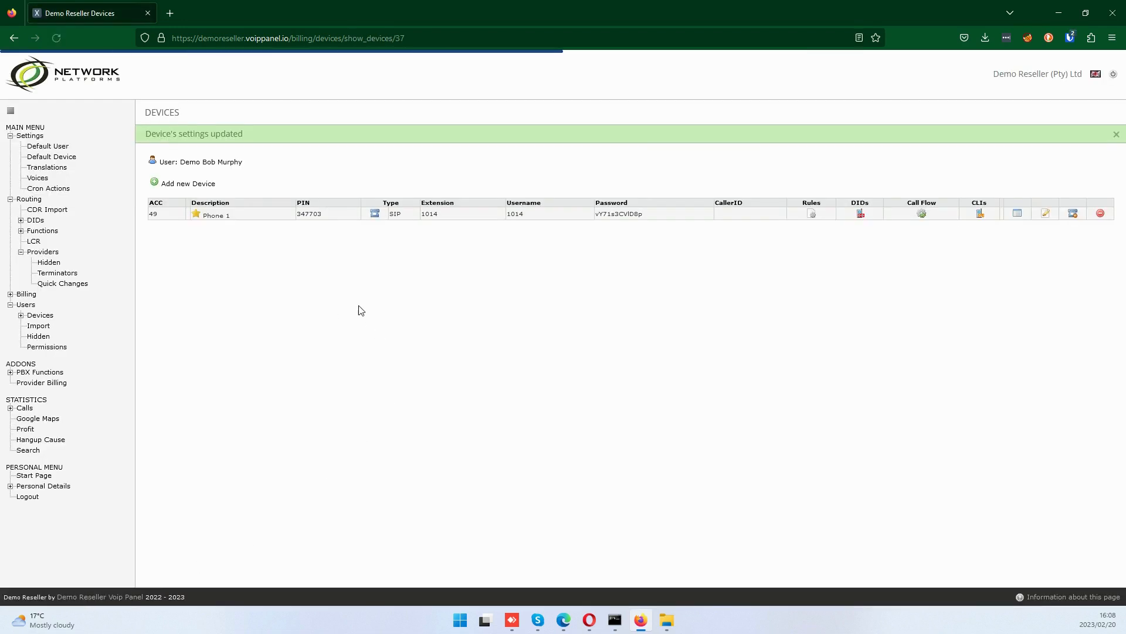
Step: Check the DIDs assigned to the Phone 1 device, open the full DIDs list and highlight the first free DID number
{"action": "left_click", "coordinate": [861, 216]}
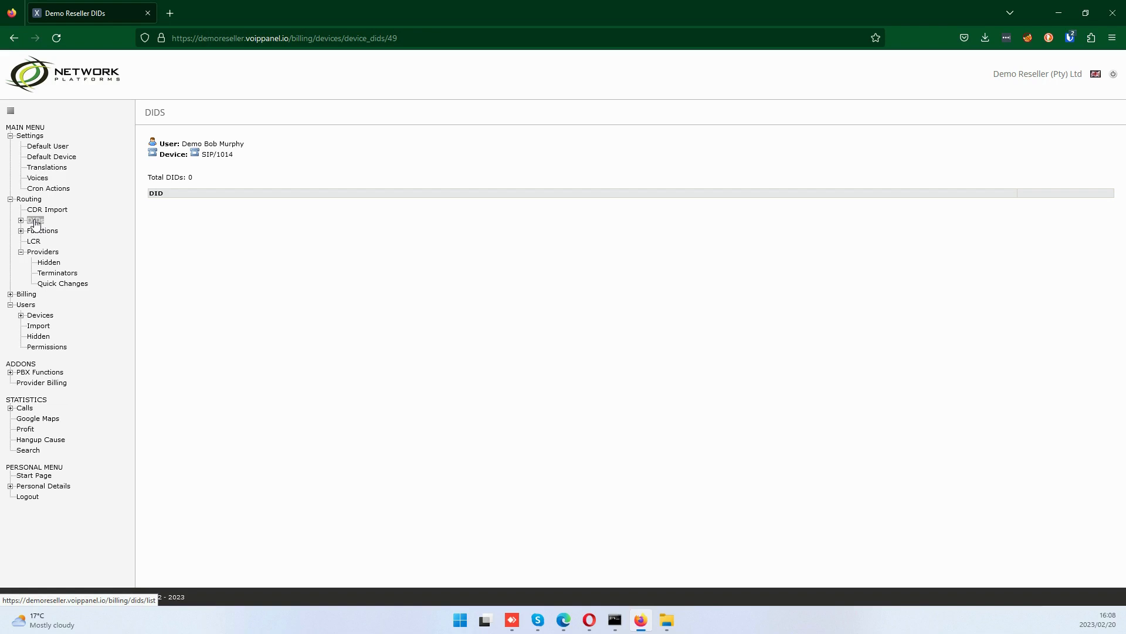
{"action": "left_click", "coordinate": [36, 222]}
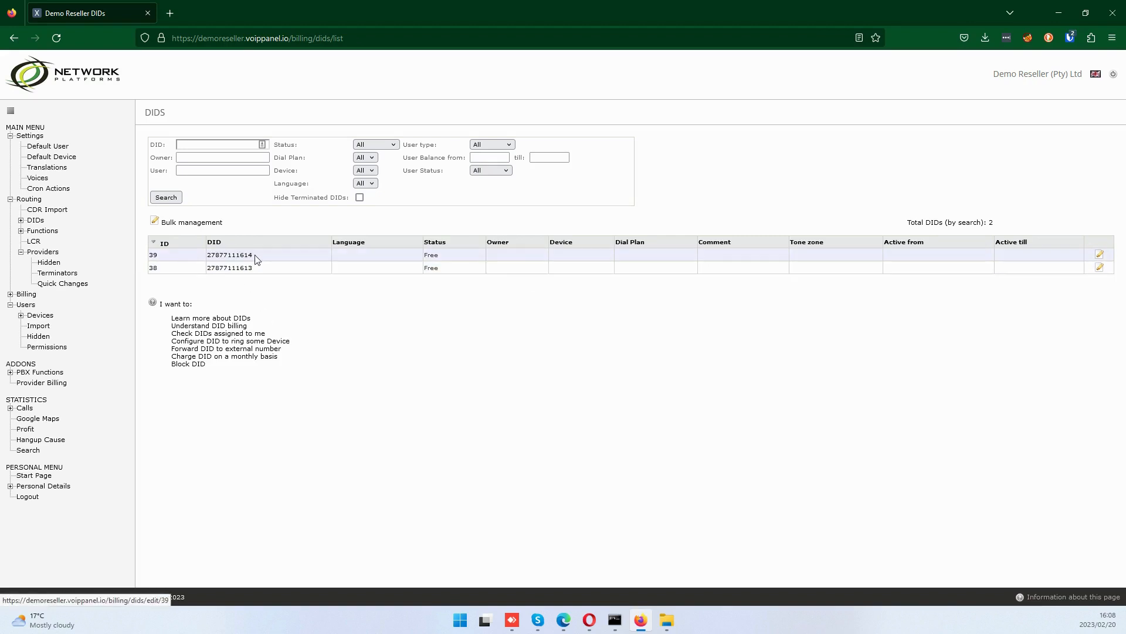
{"action": "left_click_drag", "start_coordinate": [256, 257], "coordinate": [199, 260]}
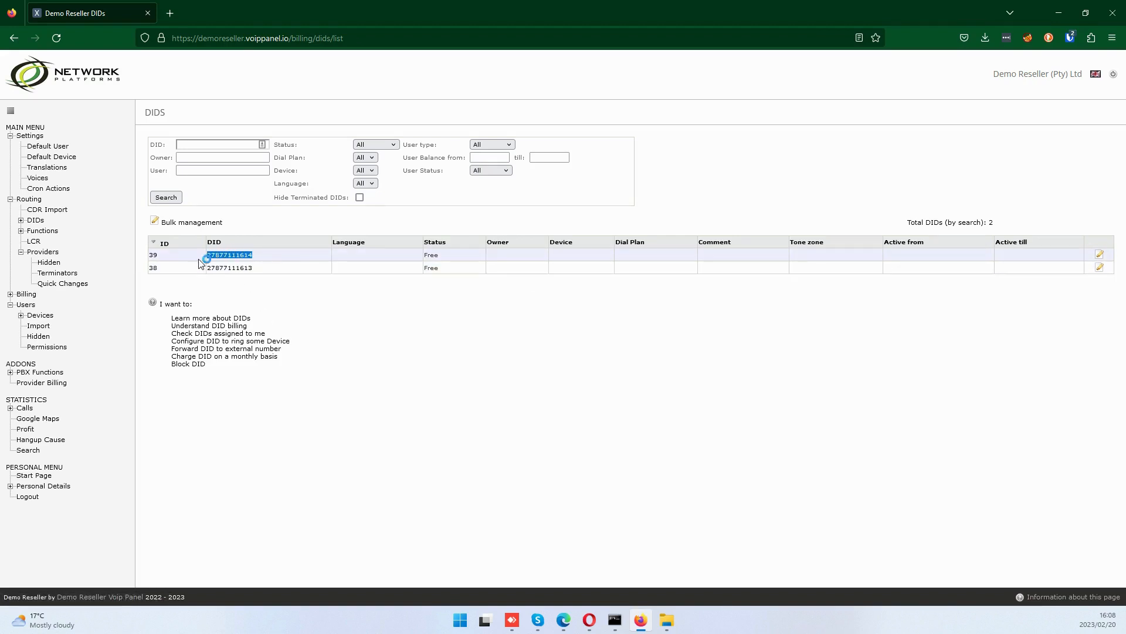
Step: Open the first free DID in the list for editing and reserve it for the demo user, found by searching "demo"
{"action": "left_click", "coordinate": [1100, 256]}
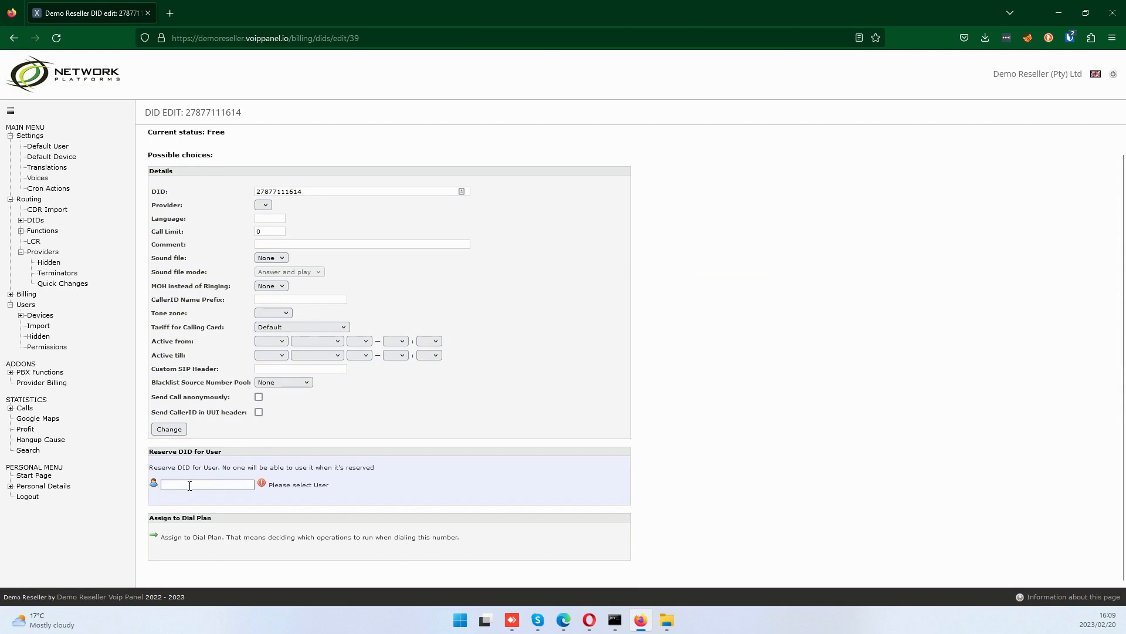
{"action": "left_click", "coordinate": [189, 485]}
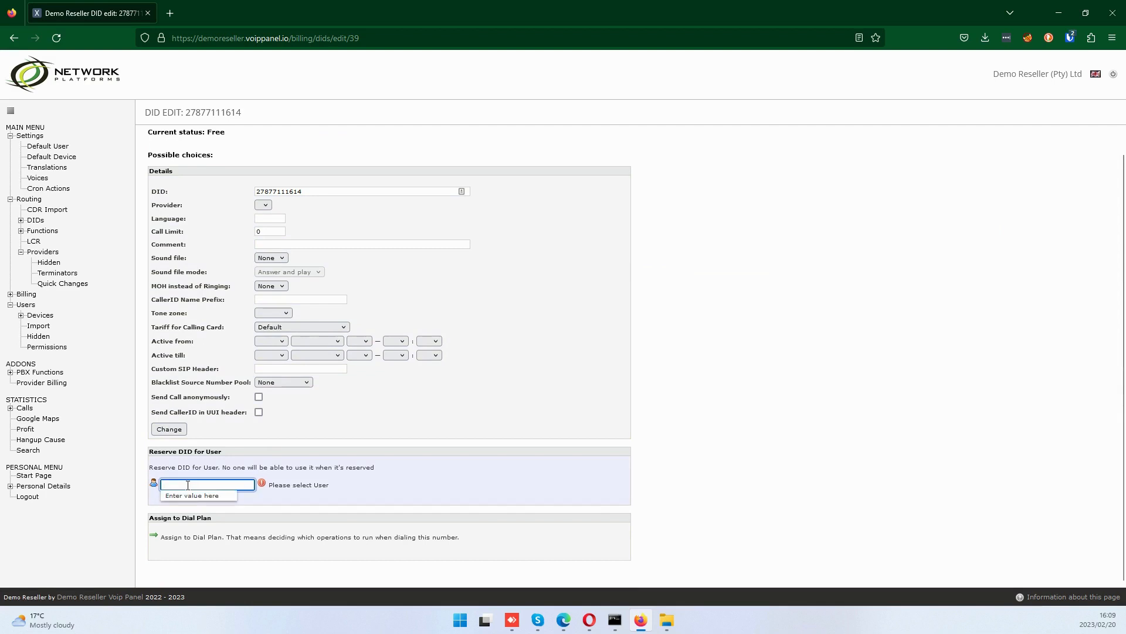
{"action": "type", "text": "demo"}
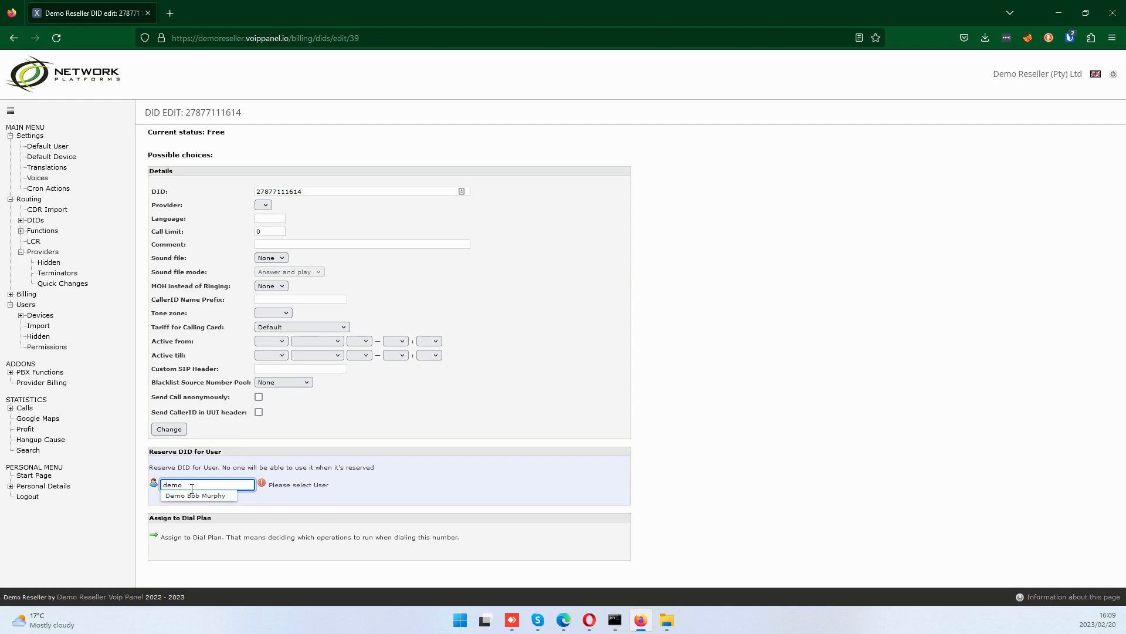
{"action": "left_click", "coordinate": [191, 496]}
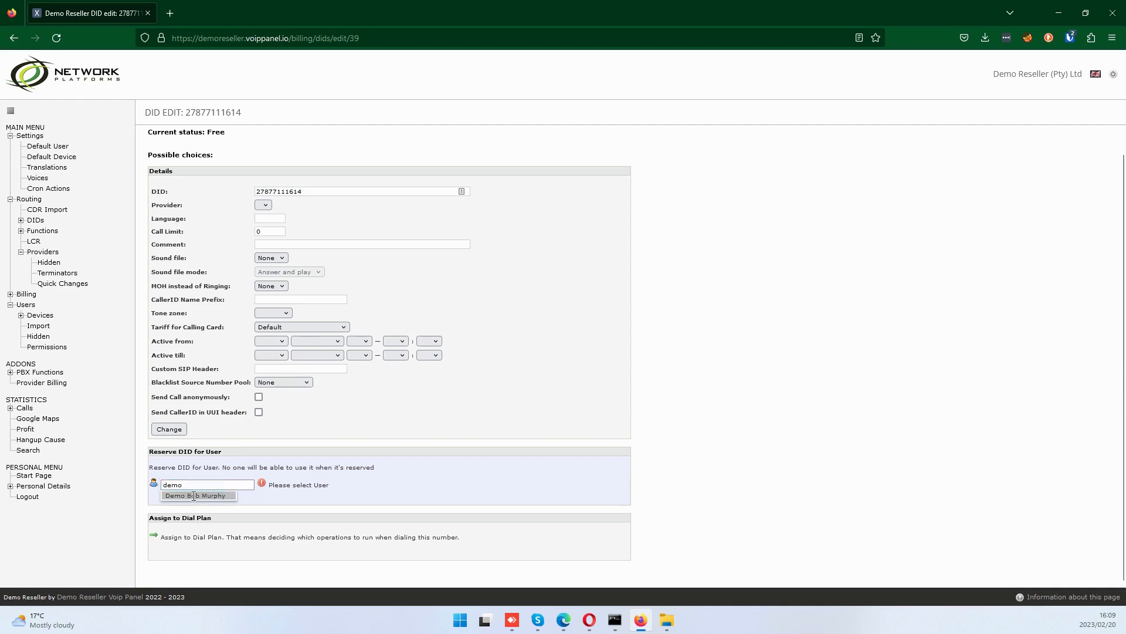
{"action": "left_click", "coordinate": [169, 504]}
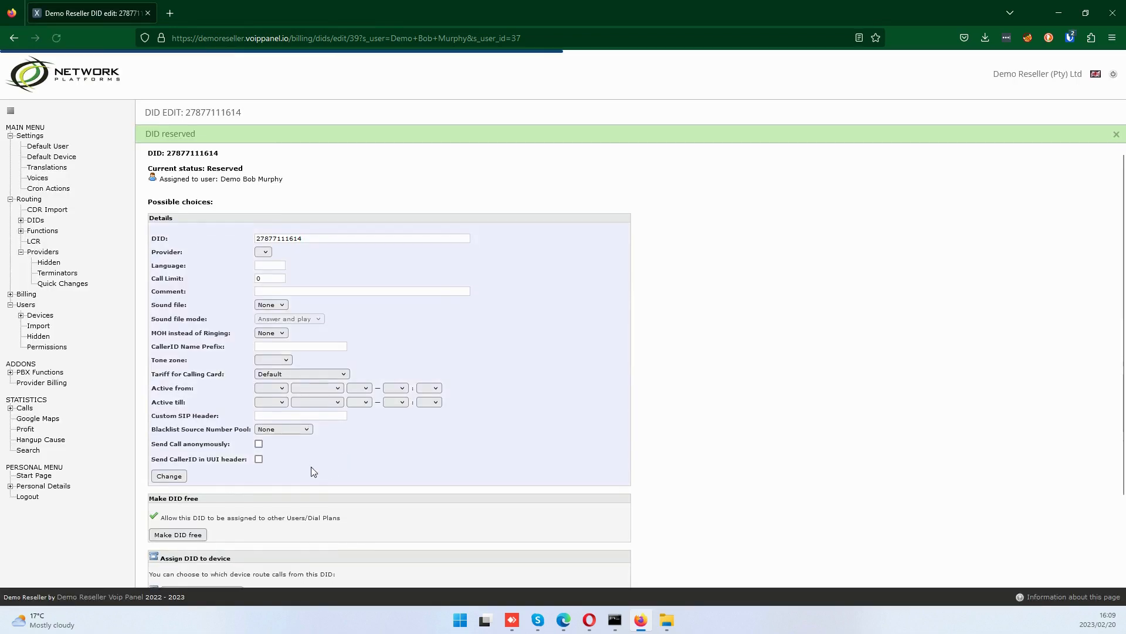
Step: Assign the reserved DID to the device SIP/1014 - Phone 1
{"action": "scroll", "coordinate": [311, 468], "scroll_direction": "down", "scroll_amount": 2}
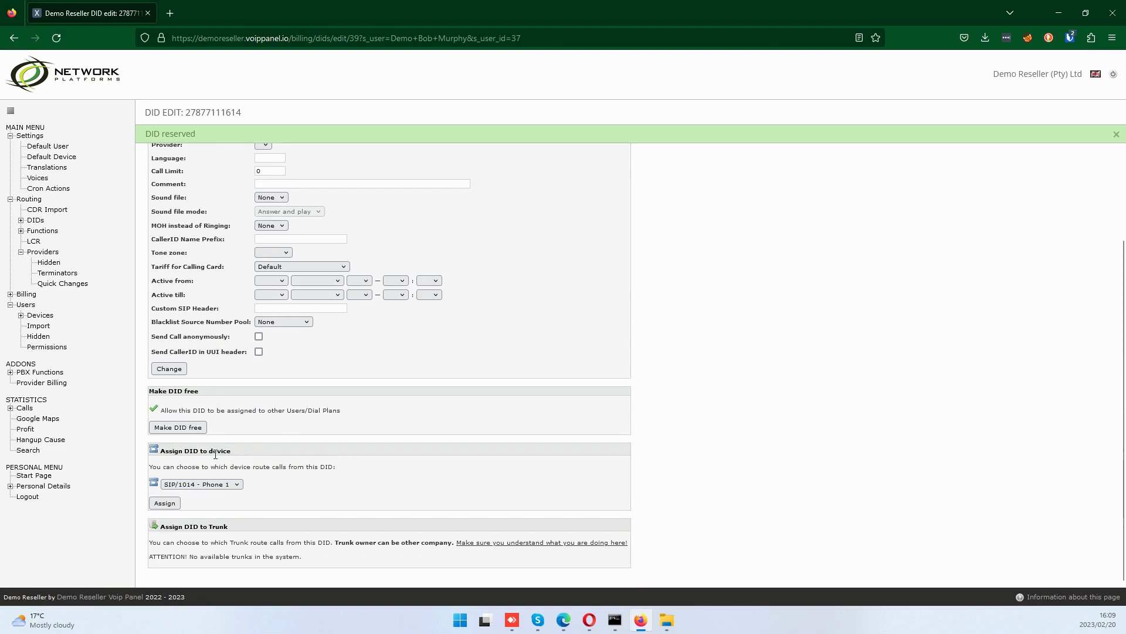
{"action": "left_click", "coordinate": [235, 486]}
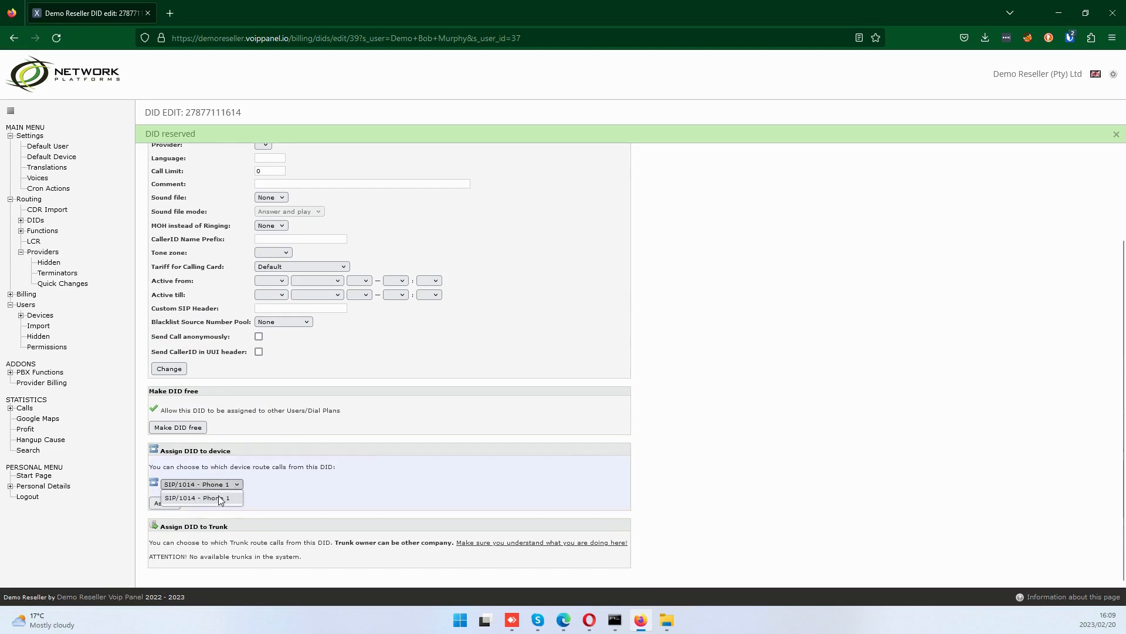
{"action": "left_click", "coordinate": [223, 500]}
{"action": "left_click", "coordinate": [165, 503]}
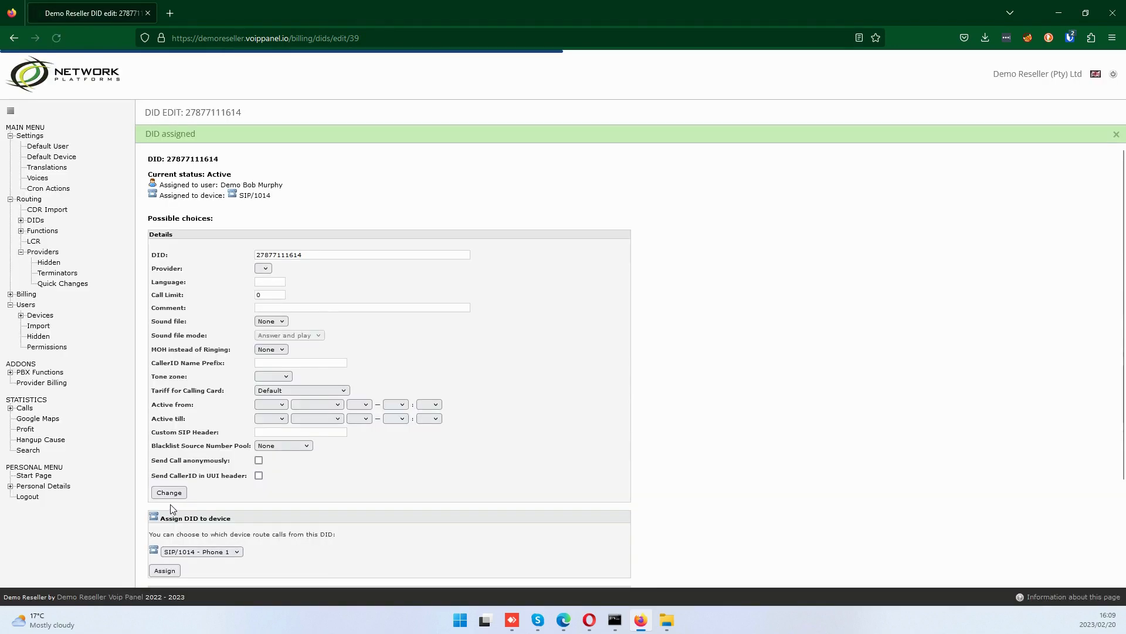
{"action": "scroll", "coordinate": [514, 441], "scroll_direction": "down", "scroll_amount": 2}
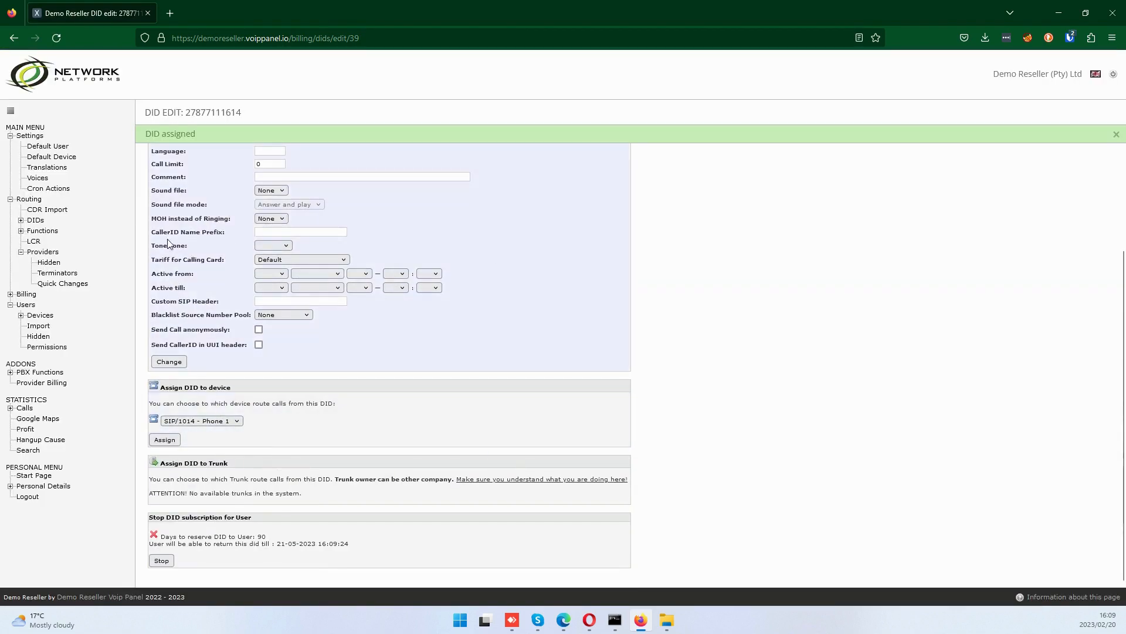
Step: From the DIDs list, open the call flow of the device assigned to the DID and examine the action for each call state
{"action": "left_click", "coordinate": [37, 223]}
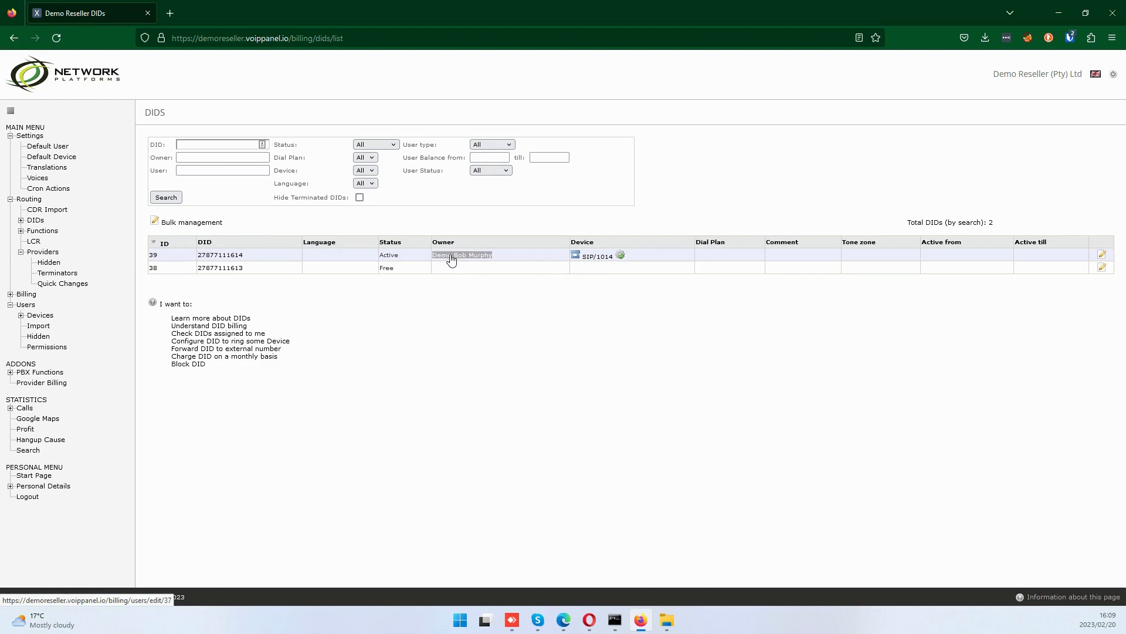
{"action": "left_click", "coordinate": [622, 260]}
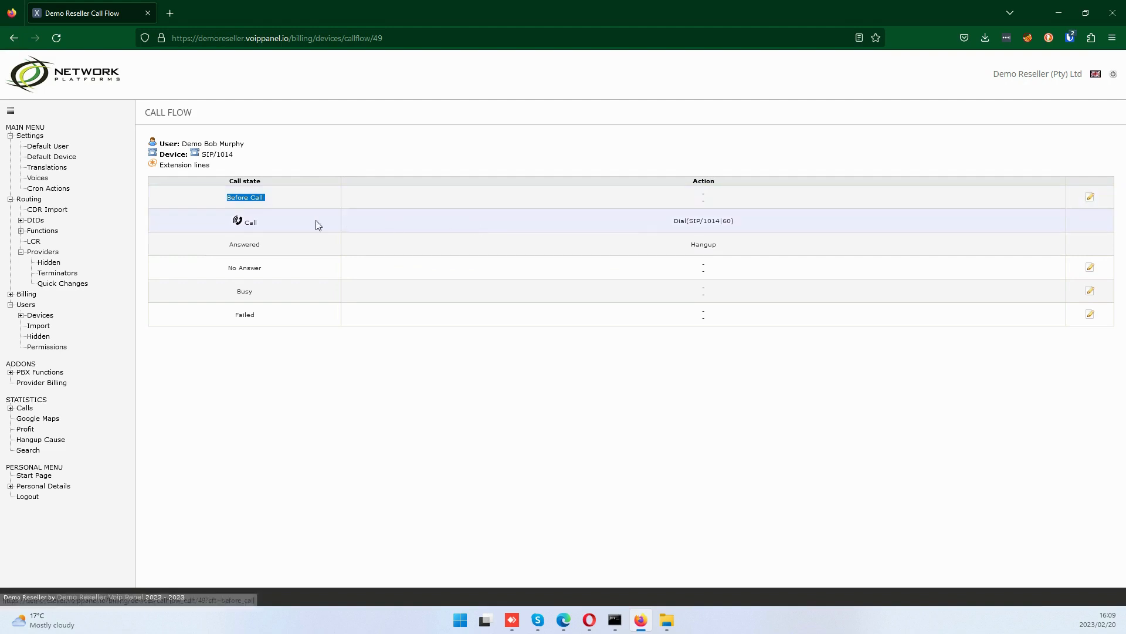
{"action": "left_click_drag", "start_coordinate": [666, 224], "coordinate": [776, 227]}
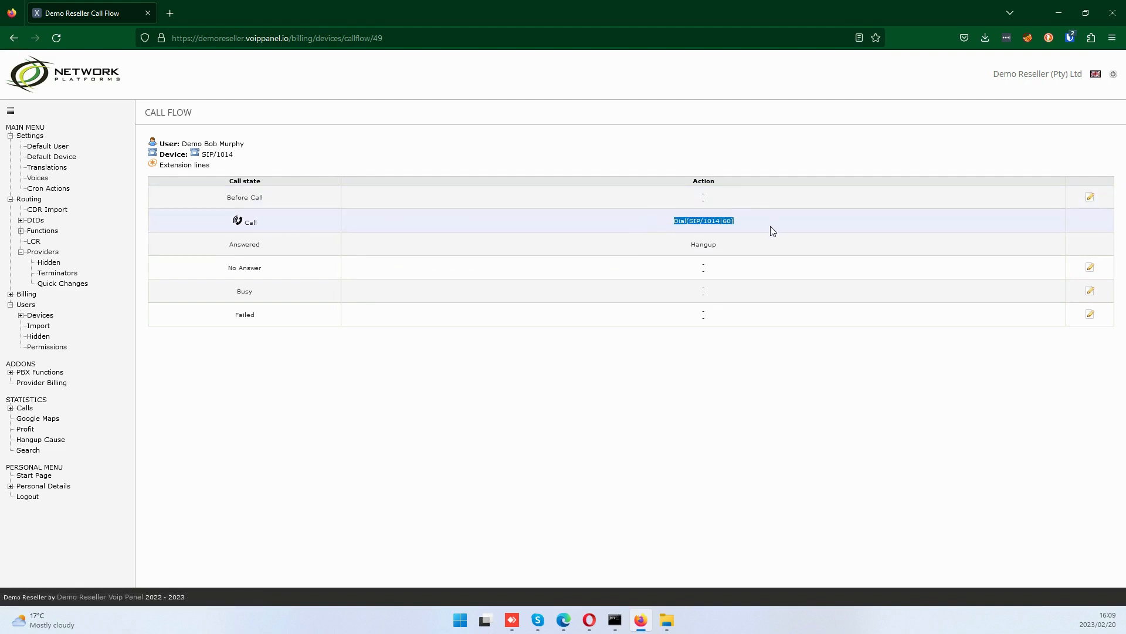
{"action": "left_click", "coordinate": [770, 230]}
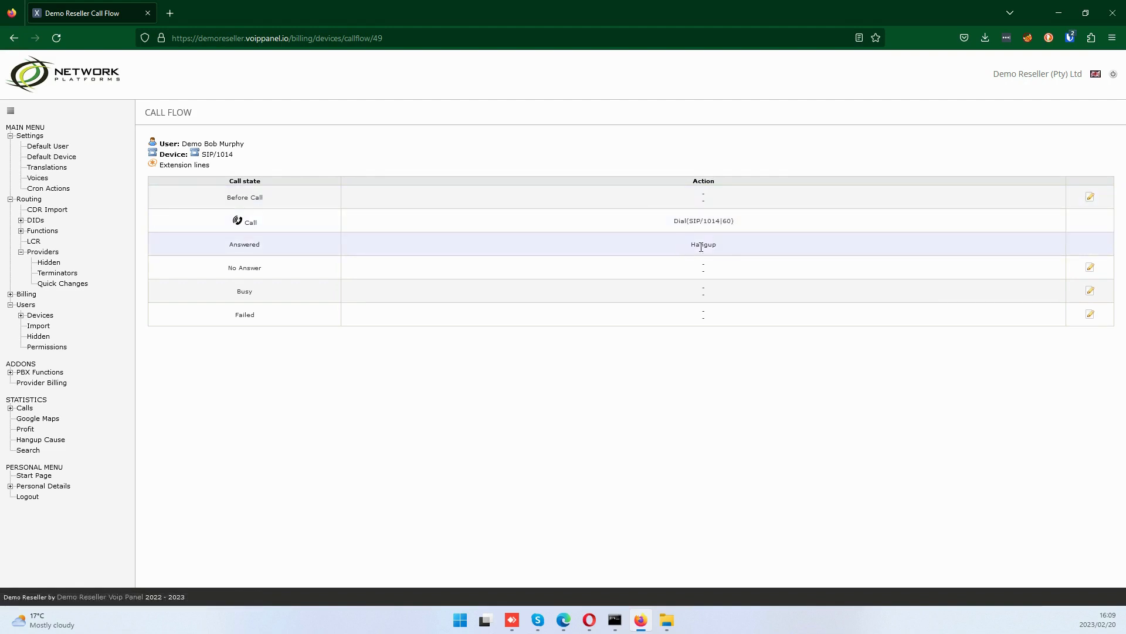
{"action": "left_click_drag", "start_coordinate": [688, 252], "coordinate": [747, 256]}
{"action": "left_click_drag", "start_coordinate": [228, 268], "coordinate": [258, 319]}
Step: Open the demo user's devices from the users list and bring up the CallerID section of the Phone 1 device configuration
{"action": "left_click", "coordinate": [29, 306]}
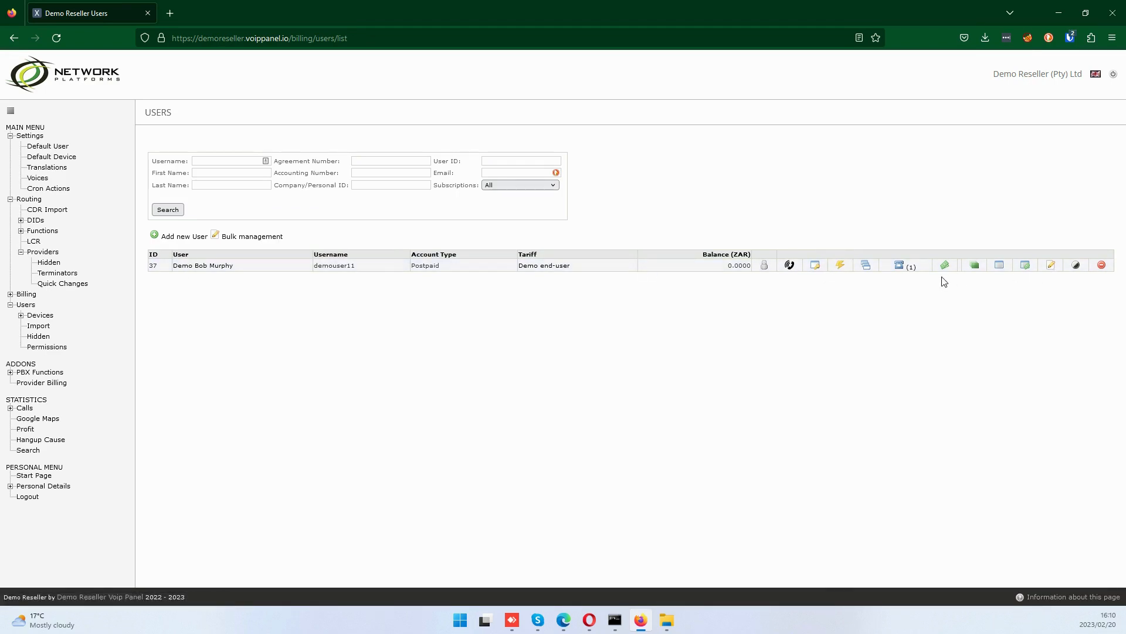
{"action": "left_click", "coordinate": [1051, 269]}
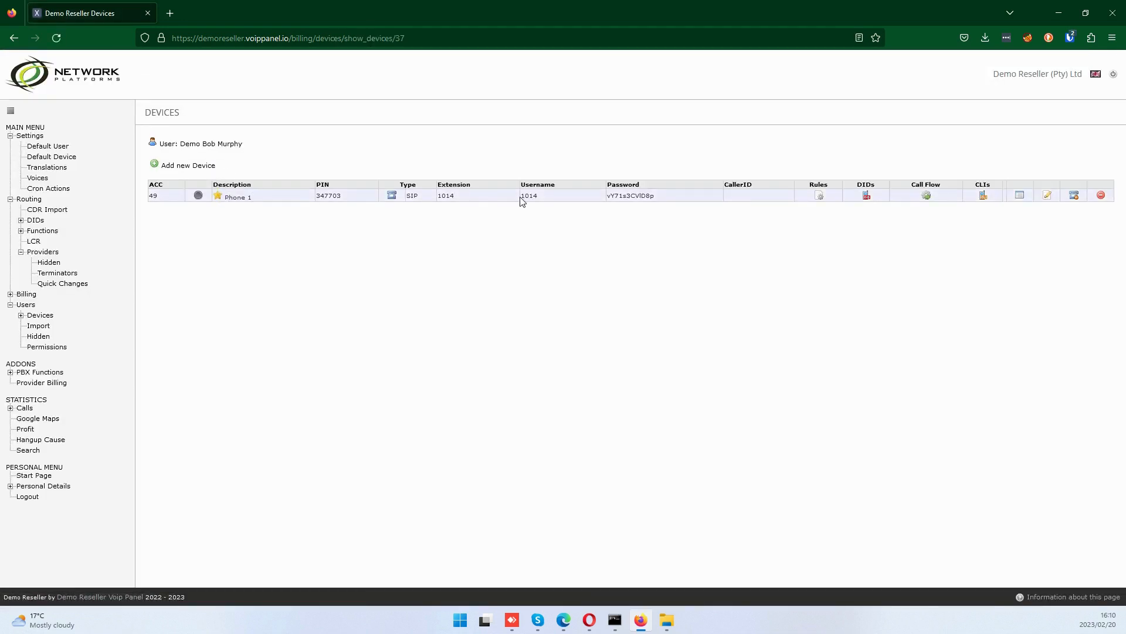
{"action": "left_click", "coordinate": [1048, 200]}
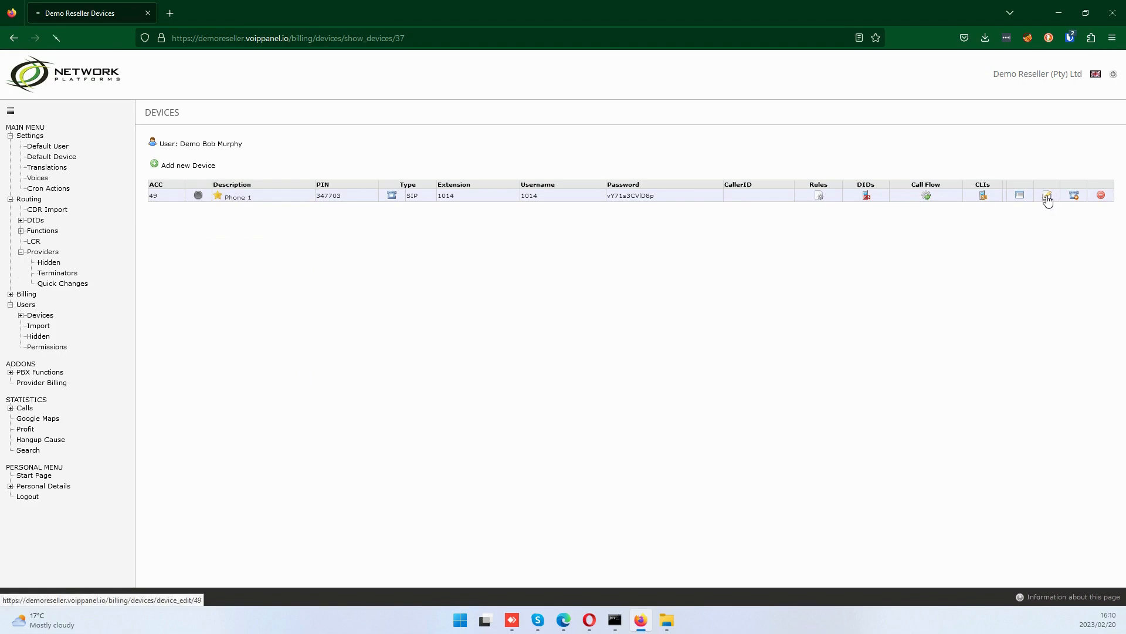
{"action": "scroll", "coordinate": [361, 419], "scroll_direction": "down", "scroll_amount": 3}
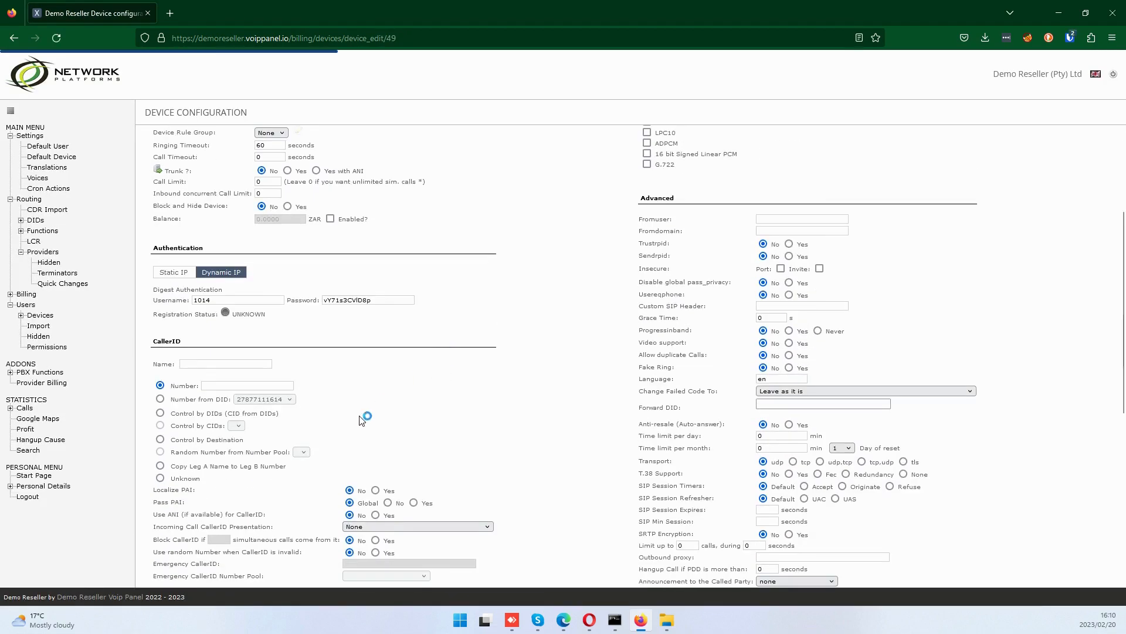
Step: Set the Phone 1 caller ID to Number from DID, using the assigned DID, and save the device configuration
{"action": "left_click", "coordinate": [209, 386]}
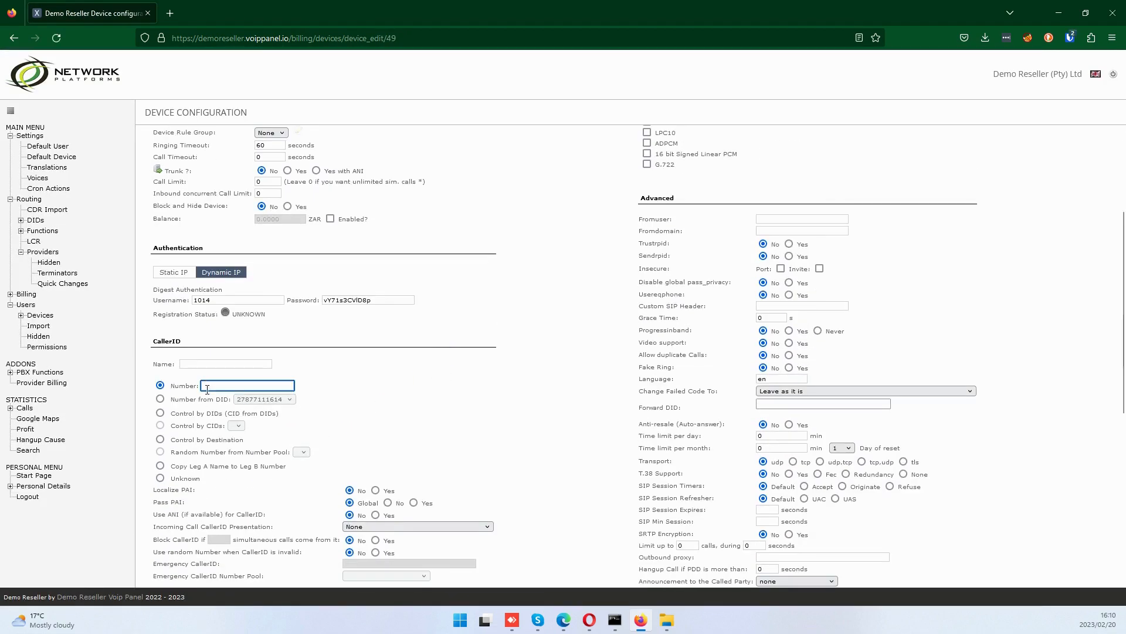
{"action": "left_click", "coordinate": [290, 404]}
{"action": "left_click", "coordinate": [160, 398]}
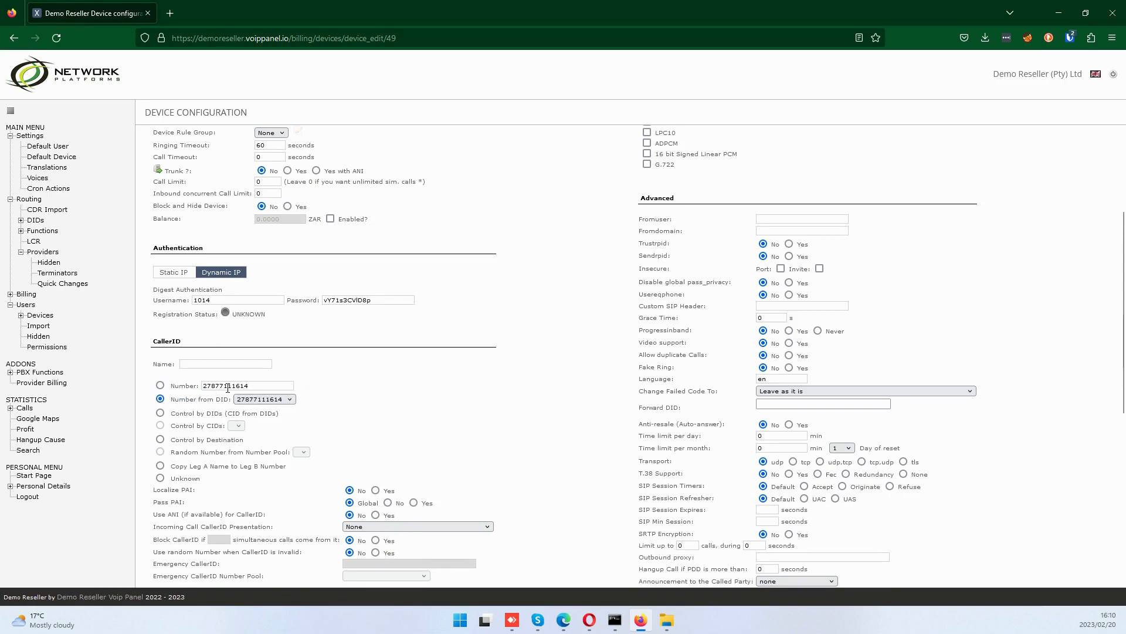
{"action": "scroll", "coordinate": [452, 392], "scroll_direction": "down", "scroll_amount": 6}
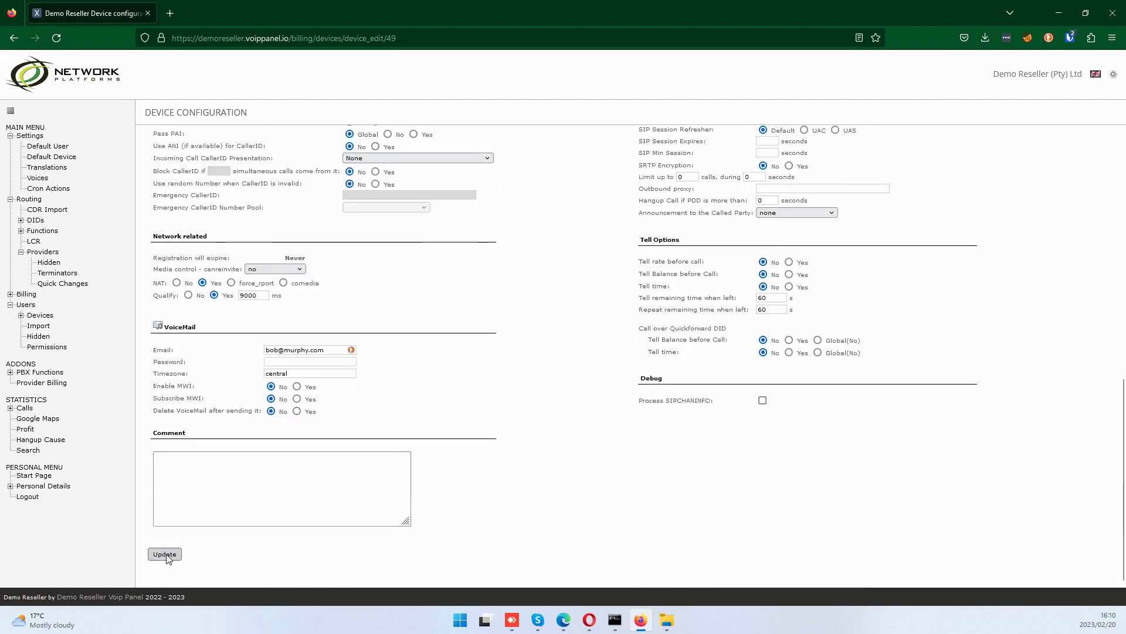
{"action": "left_click", "coordinate": [166, 555]}
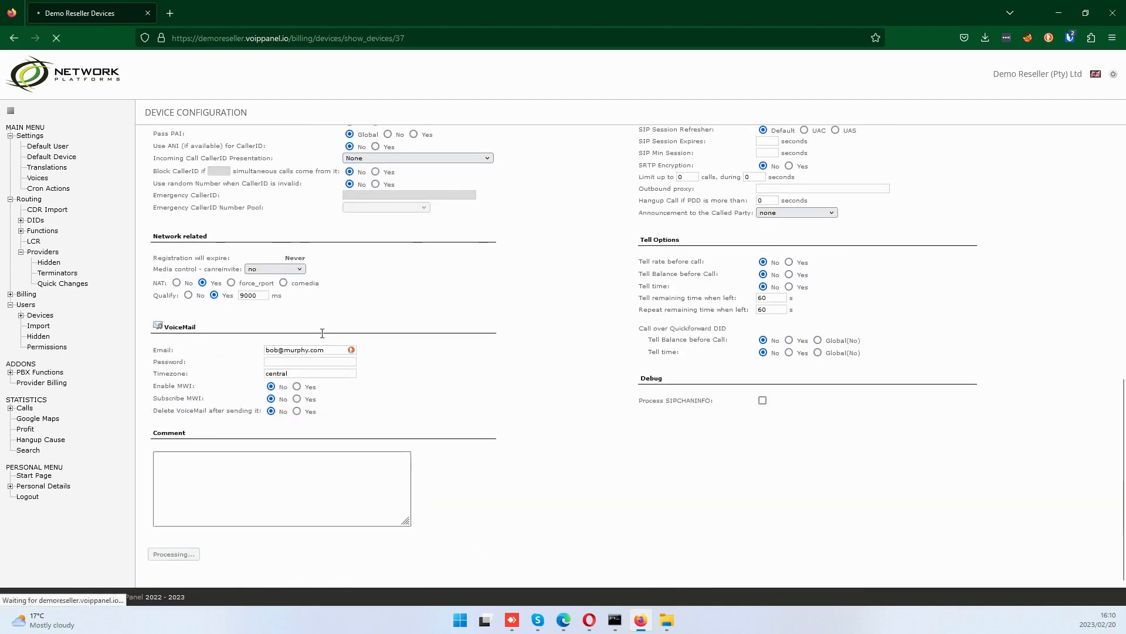